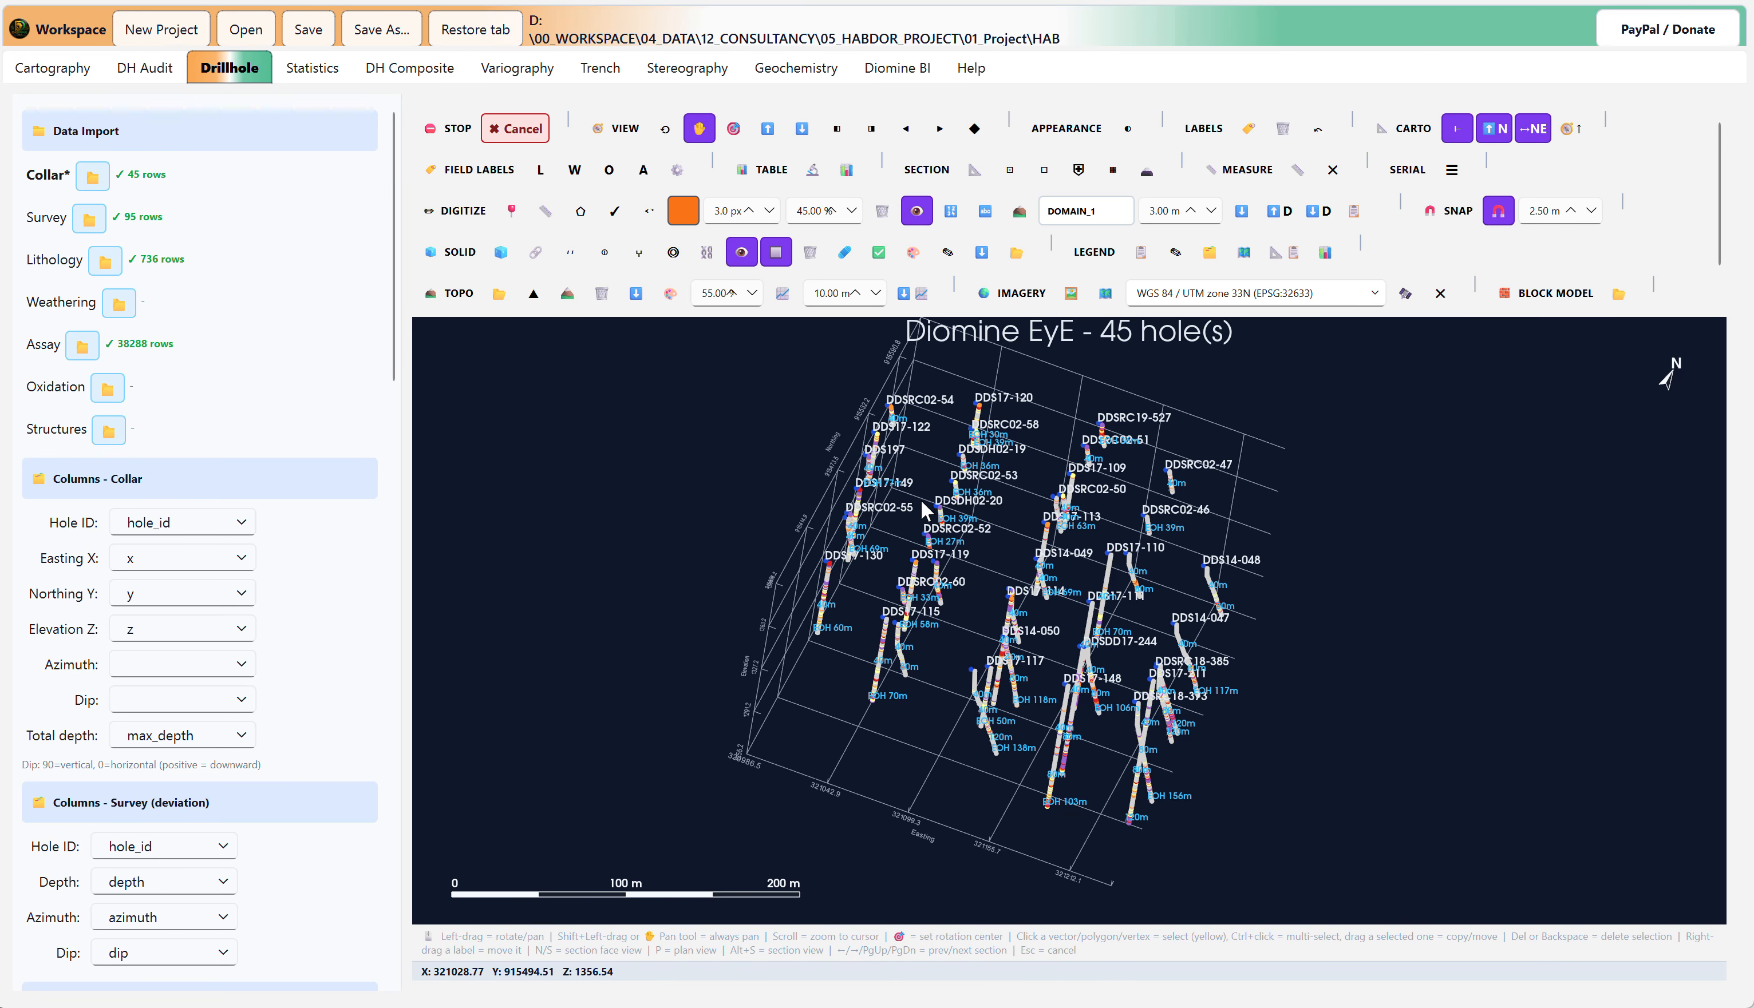
Step: Examine the 3D drillhole model from several angles, panning it and rotating it about a chosen rotation centre
drag(1094, 720, 1129, 733)
click(699, 130)
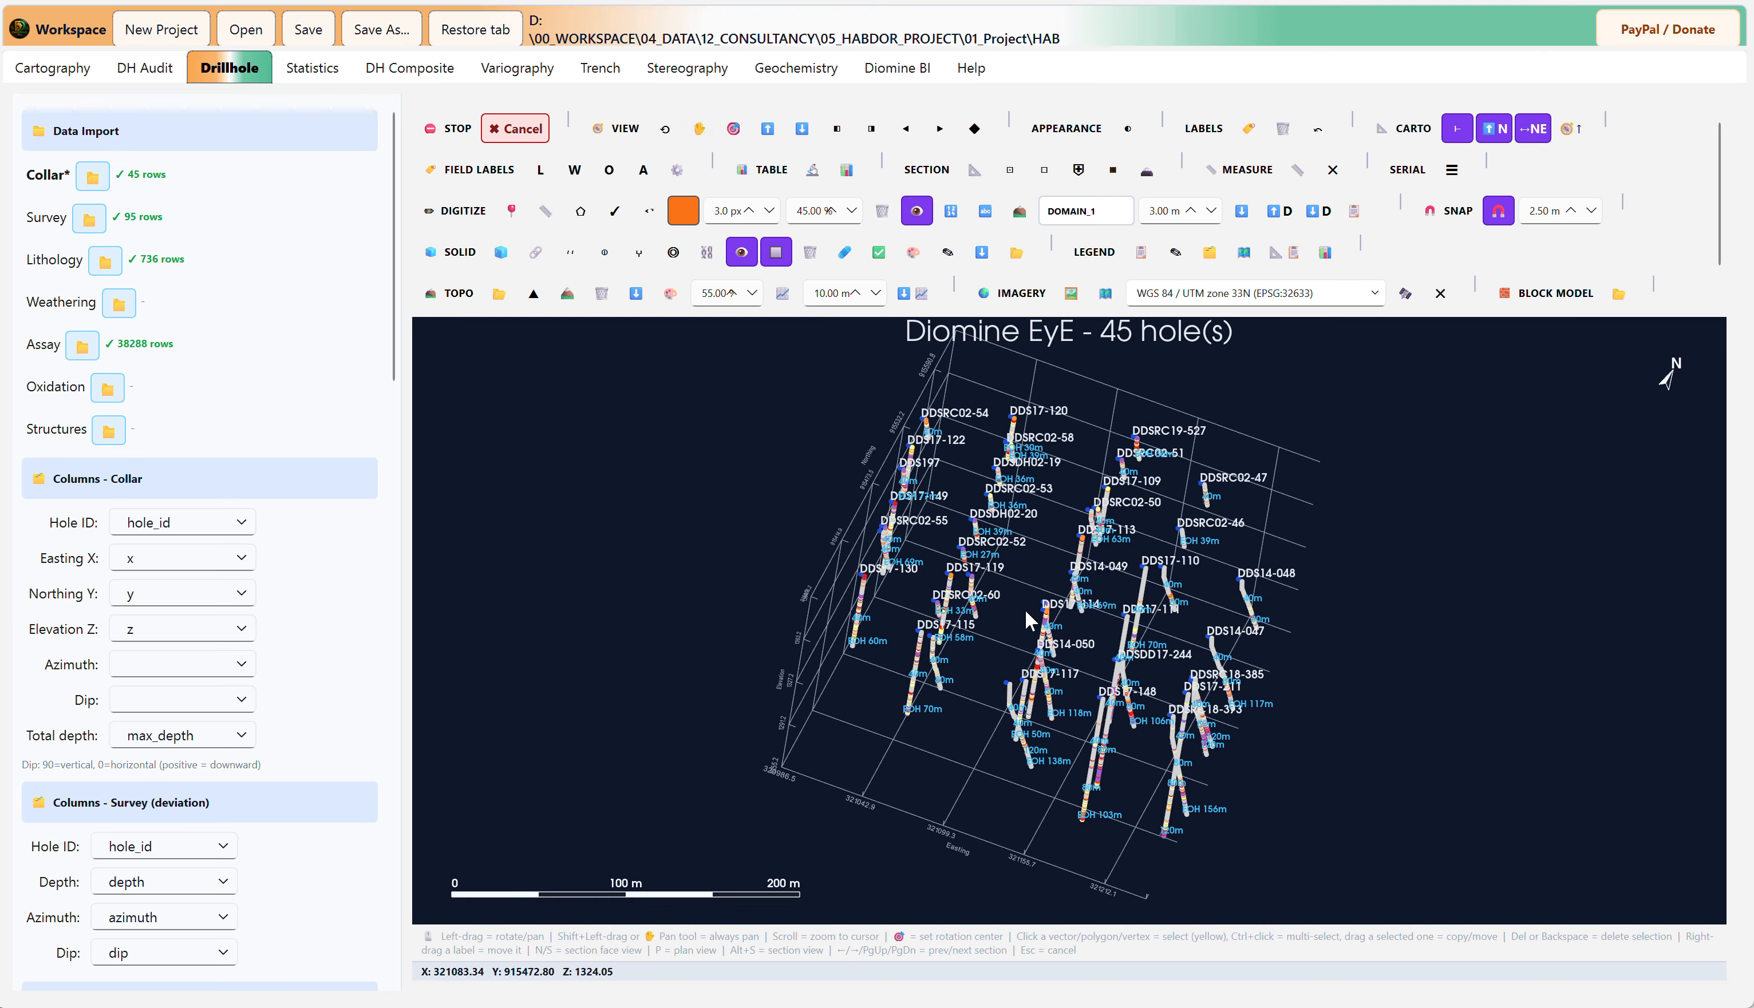
drag(1026, 614, 1009, 557)
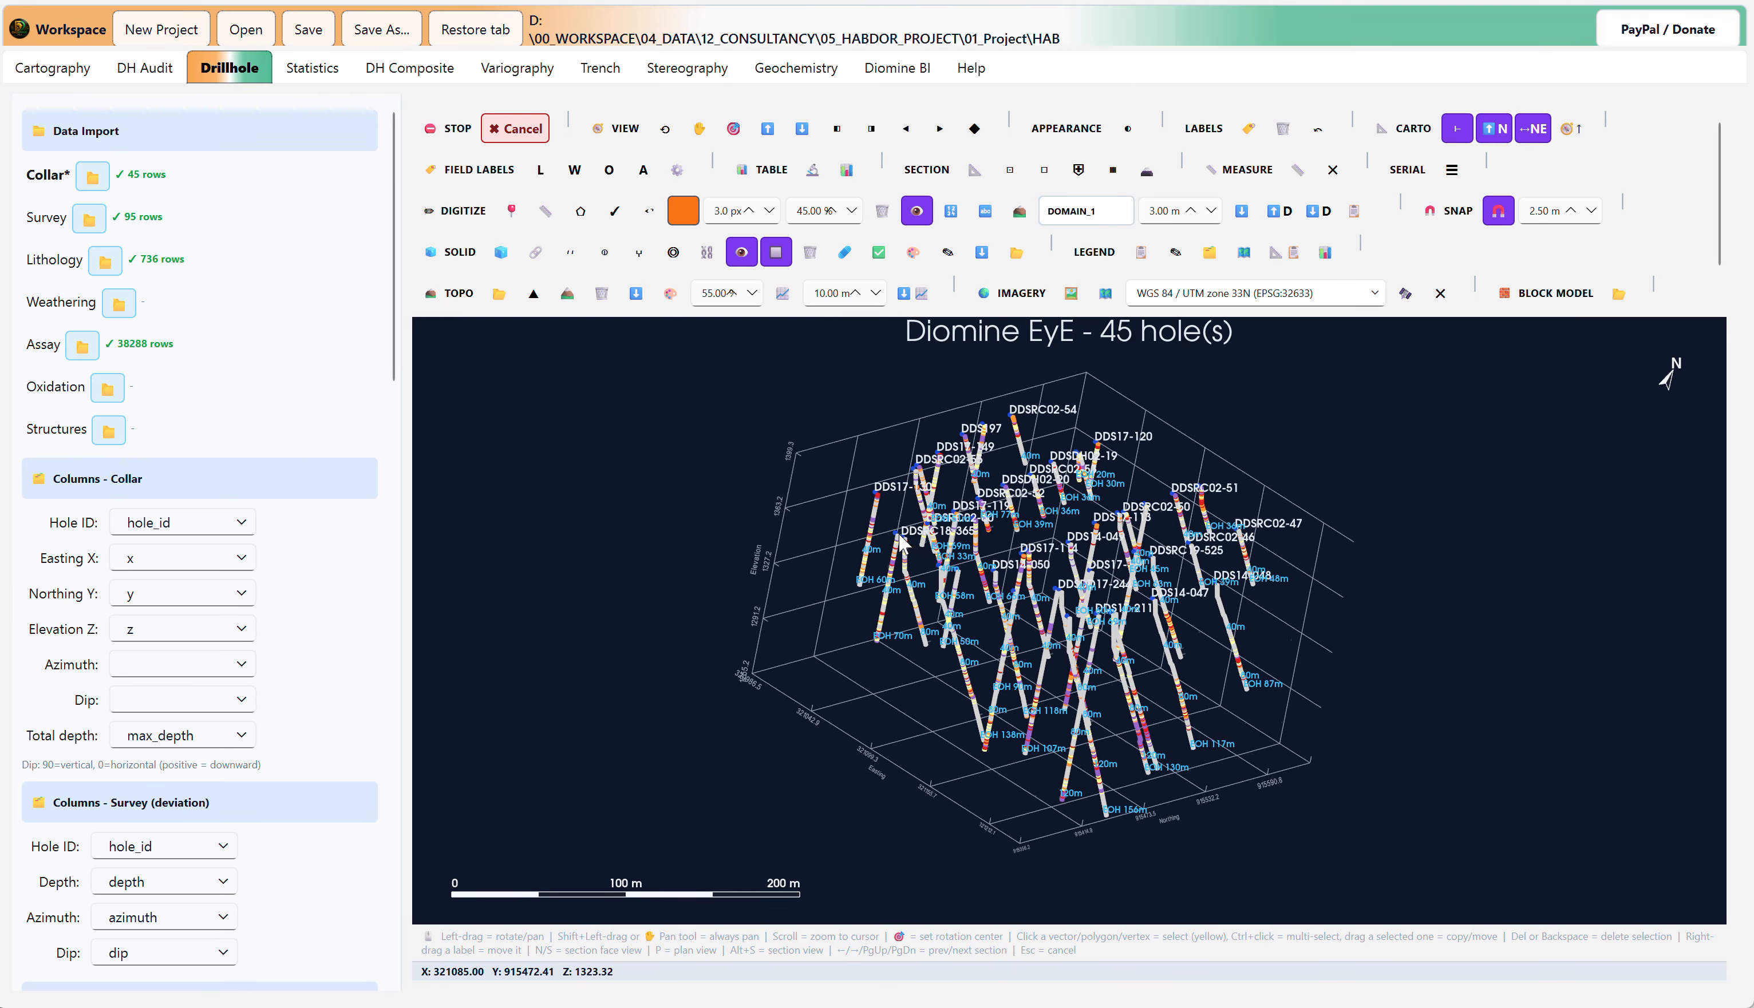
click(765, 130)
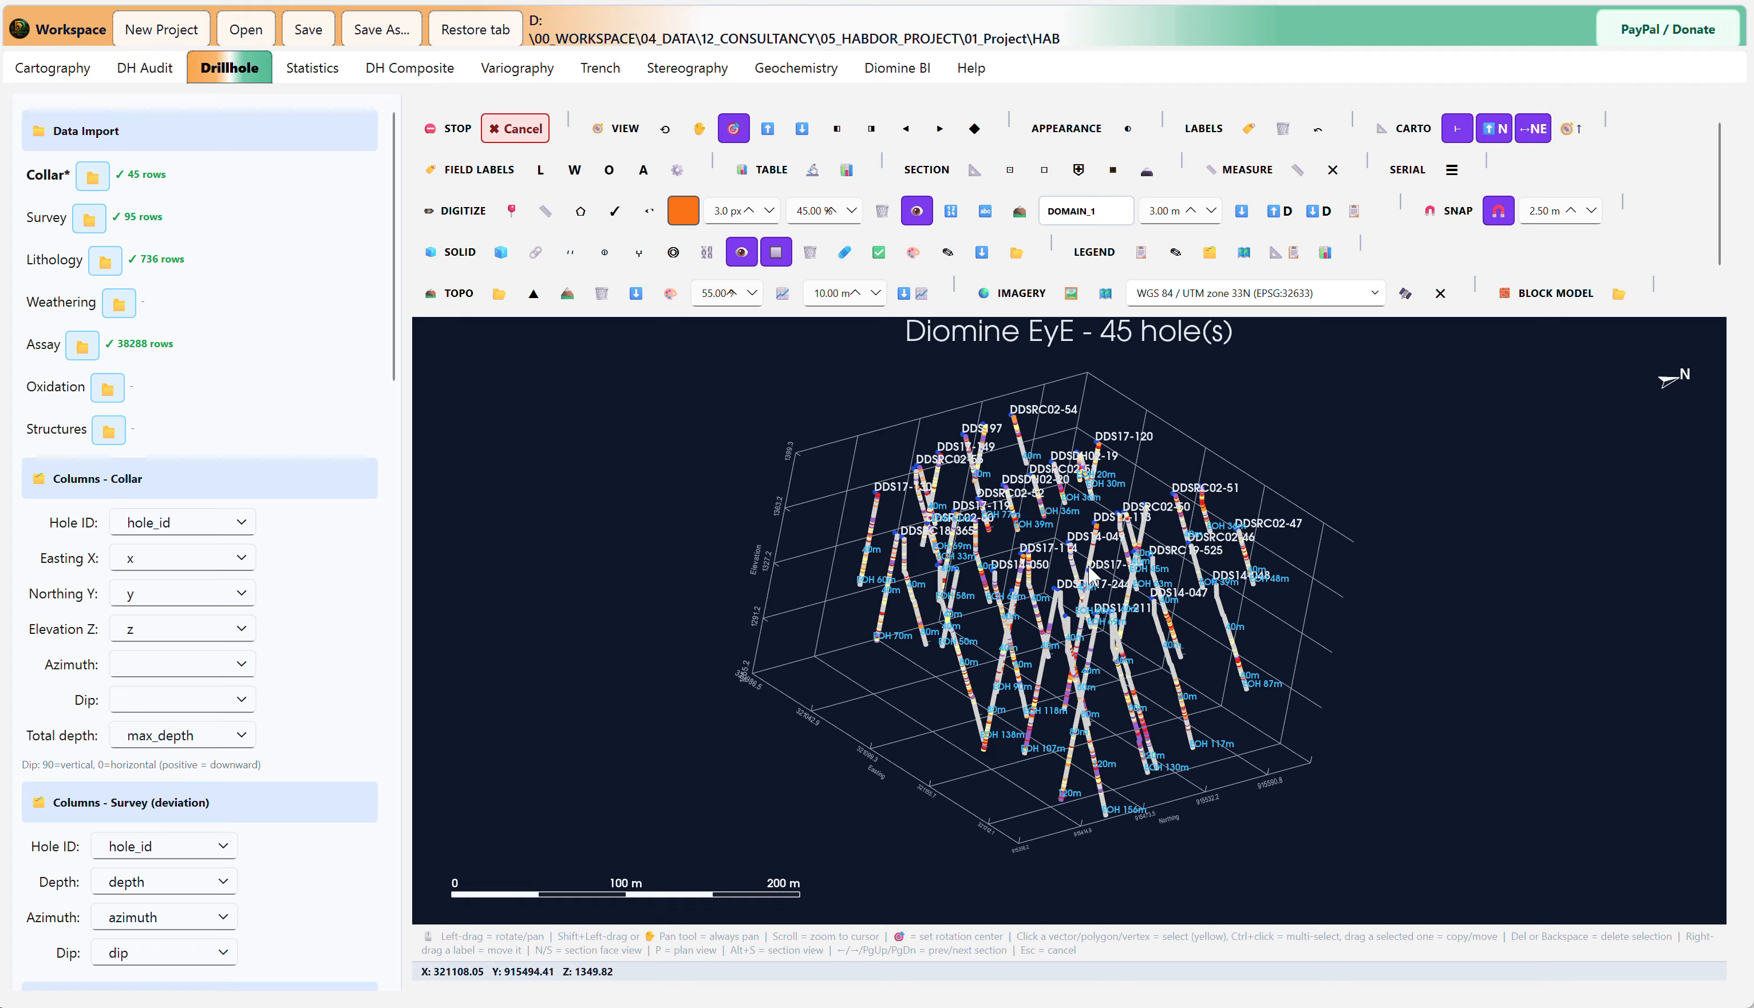
drag(995, 685, 1492, 784)
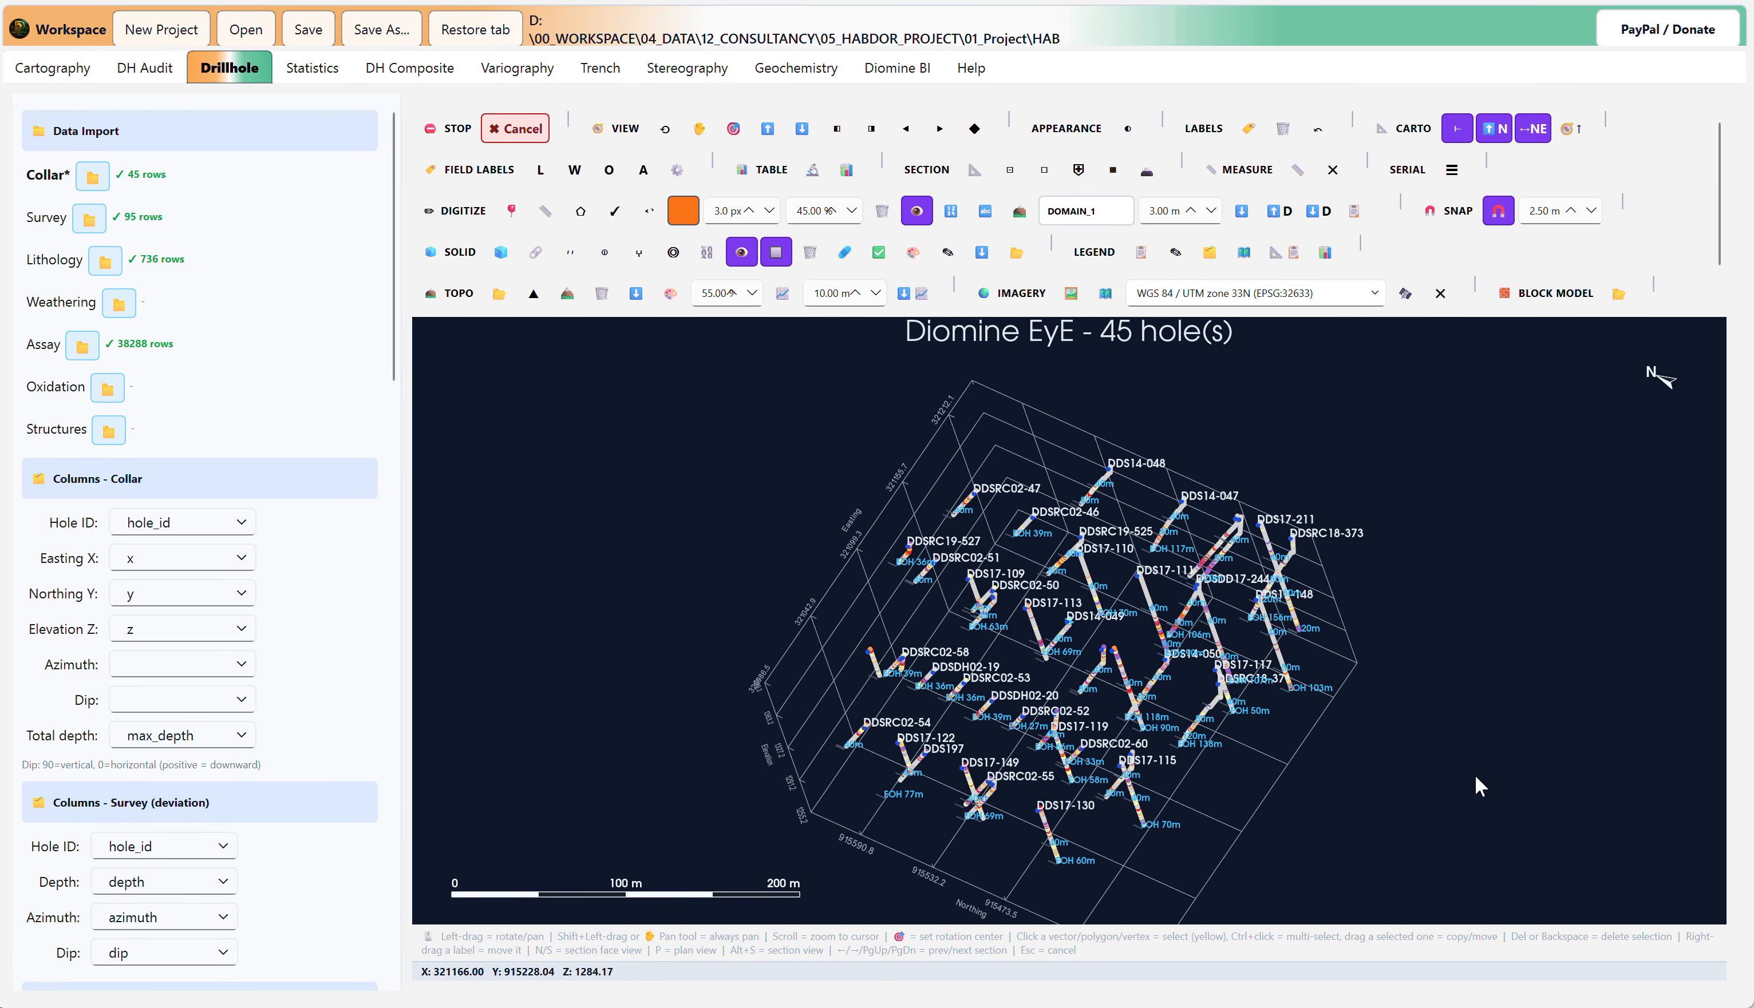
drag(1185, 497, 1360, 376)
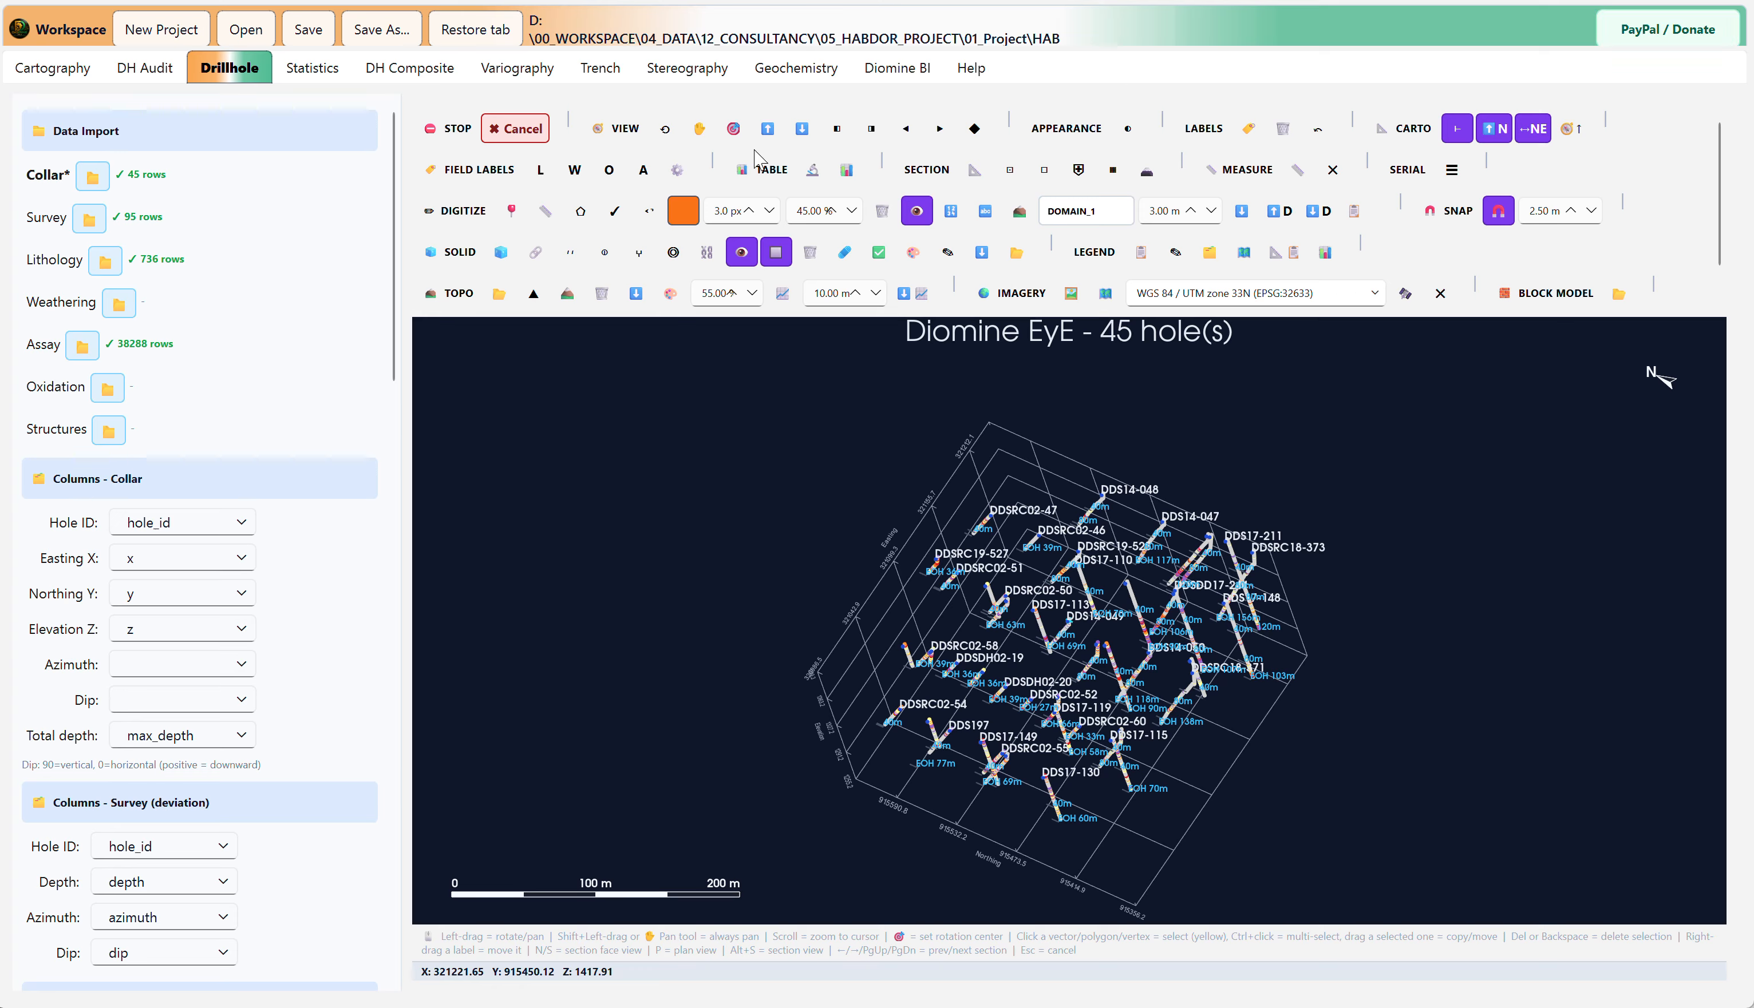
click(699, 130)
drag(977, 588, 987, 526)
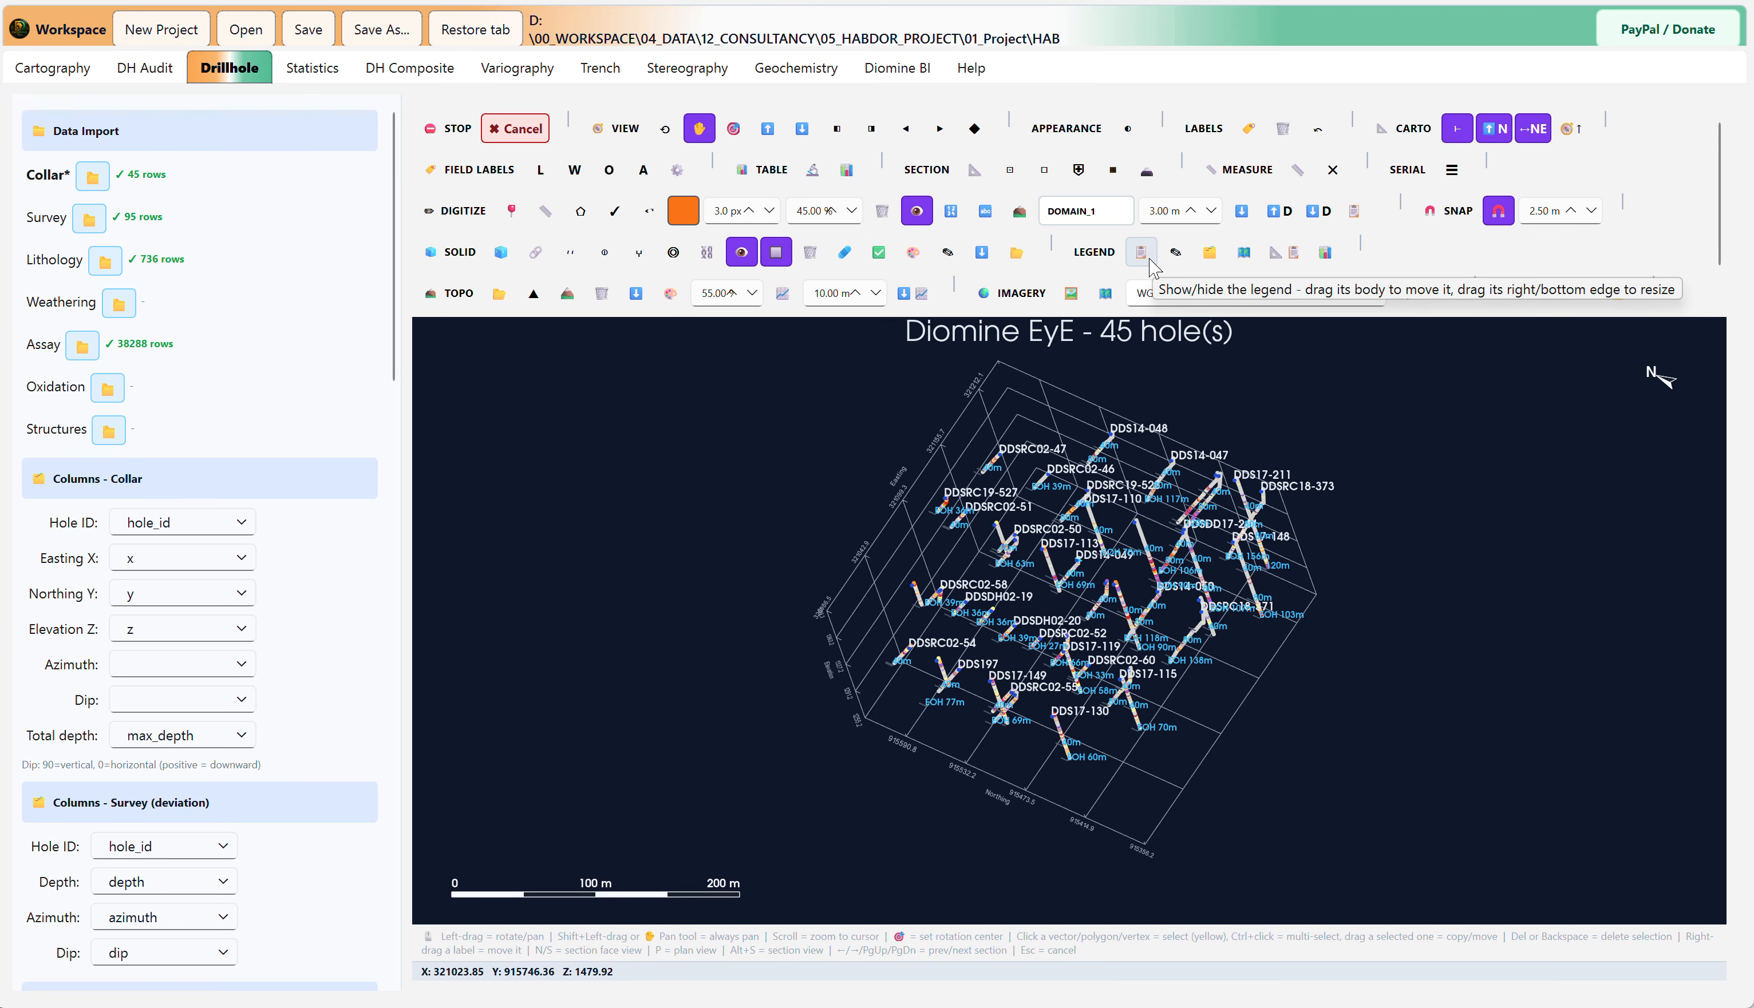
Step: Show the layer control over the 3D view and hide the Lithology layer, keeping the Assay layer visible
click(1209, 252)
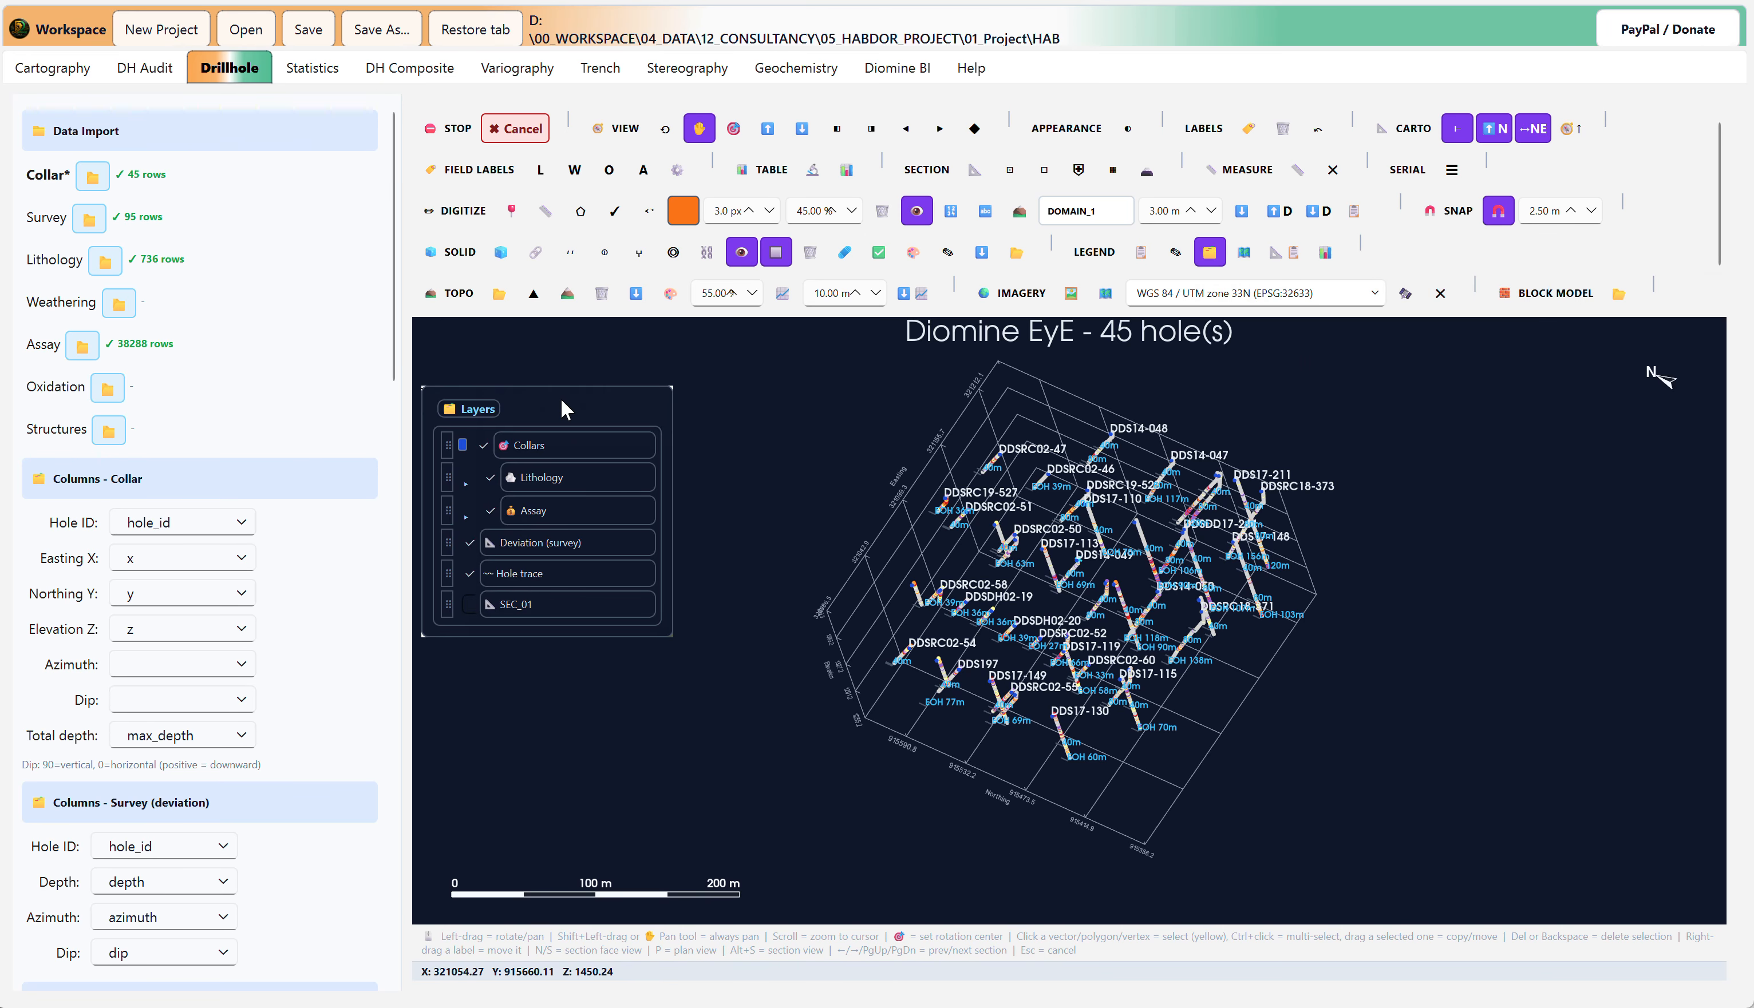
drag(560, 397, 535, 553)
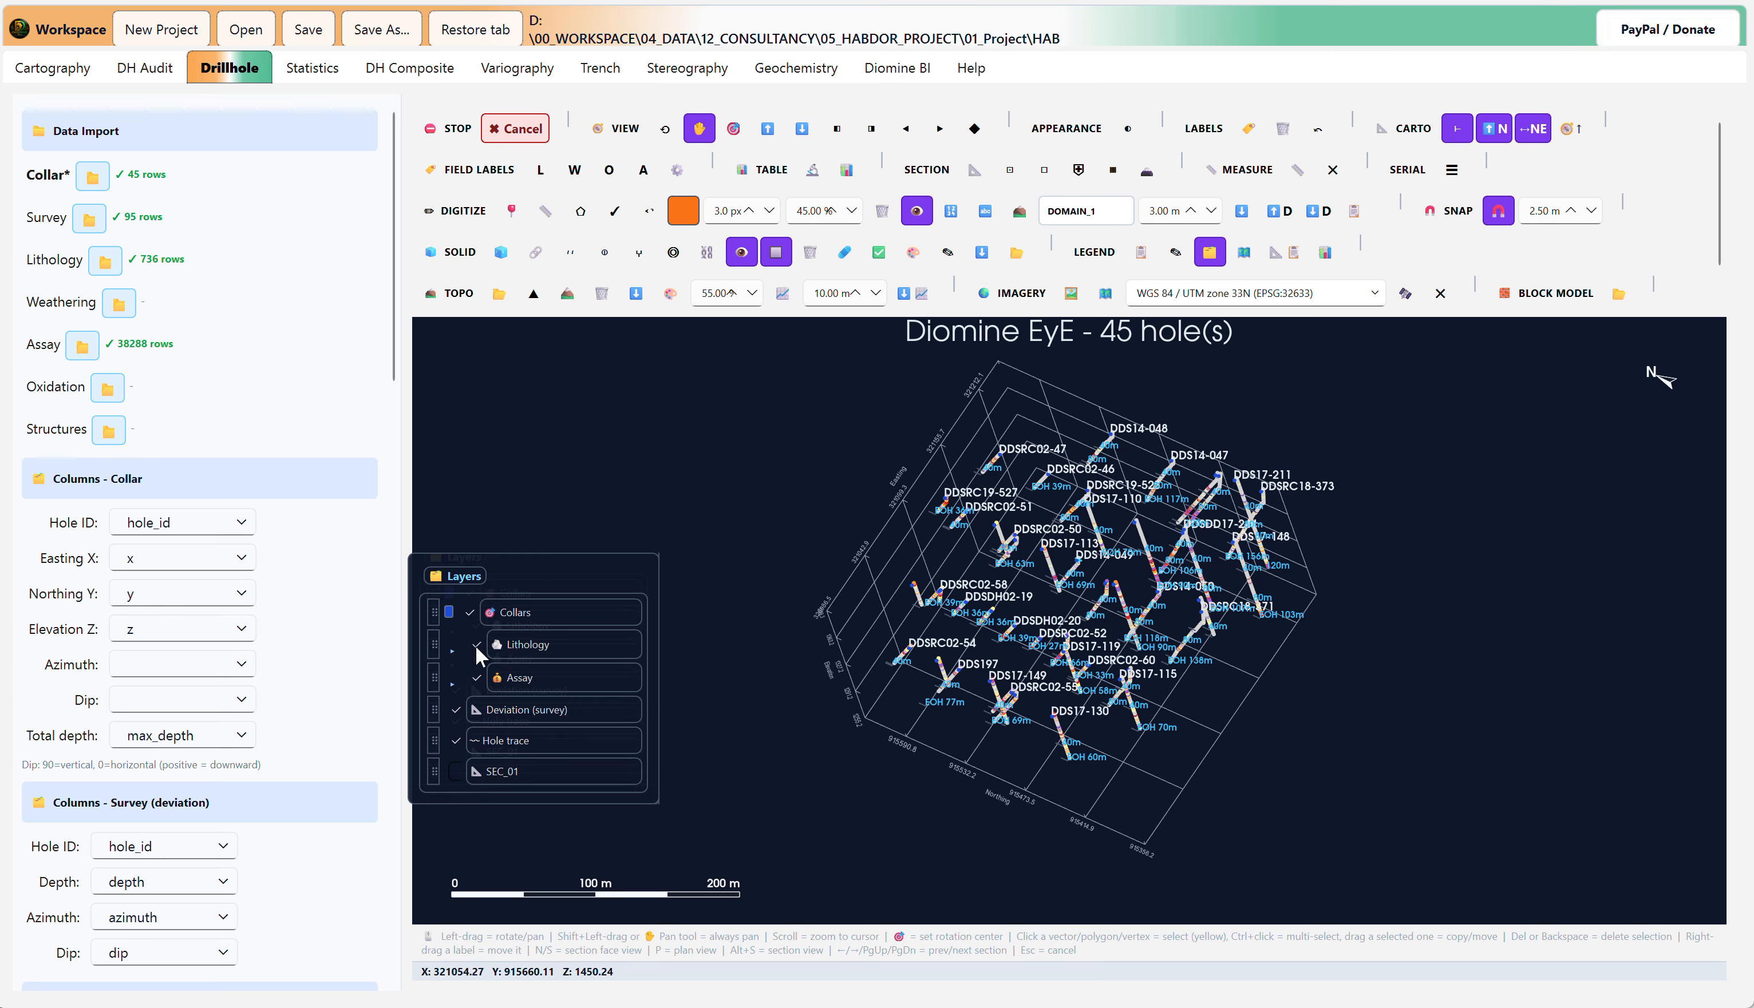
click(476, 678)
click(476, 679)
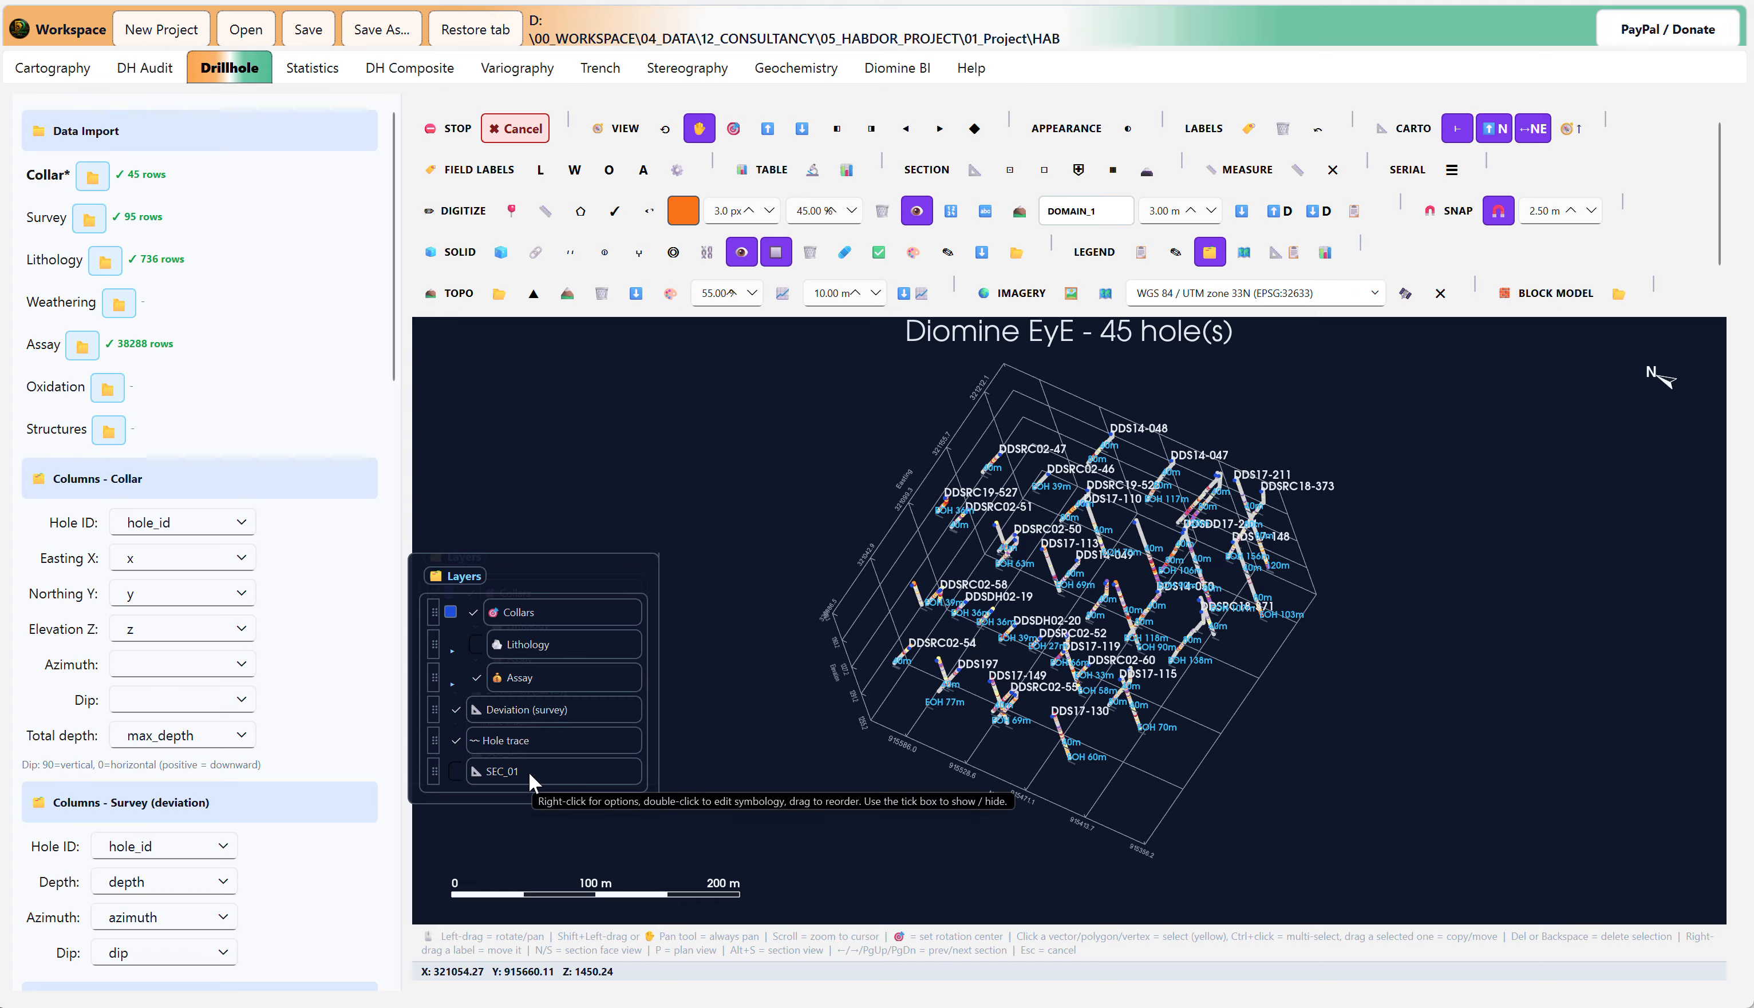
Step: Display the legend above the layer list and place the overview mini-map in an empty corner on the opposite side of the model
click(1140, 253)
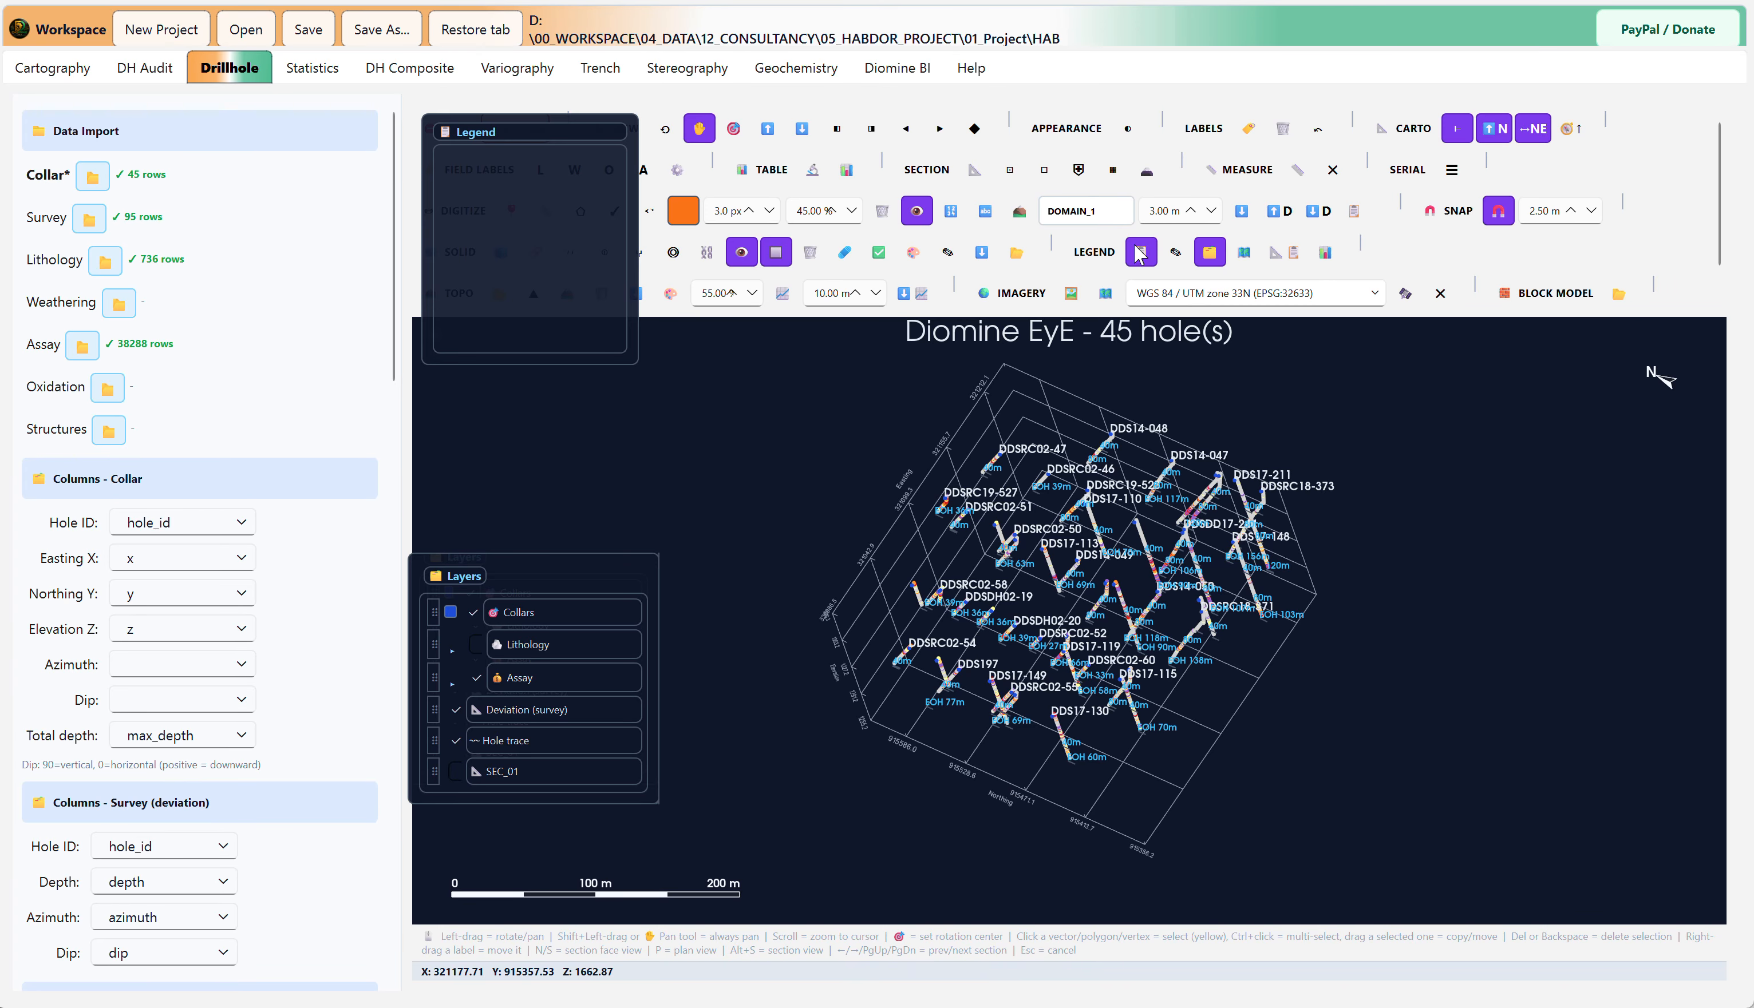
drag(502, 136, 458, 328)
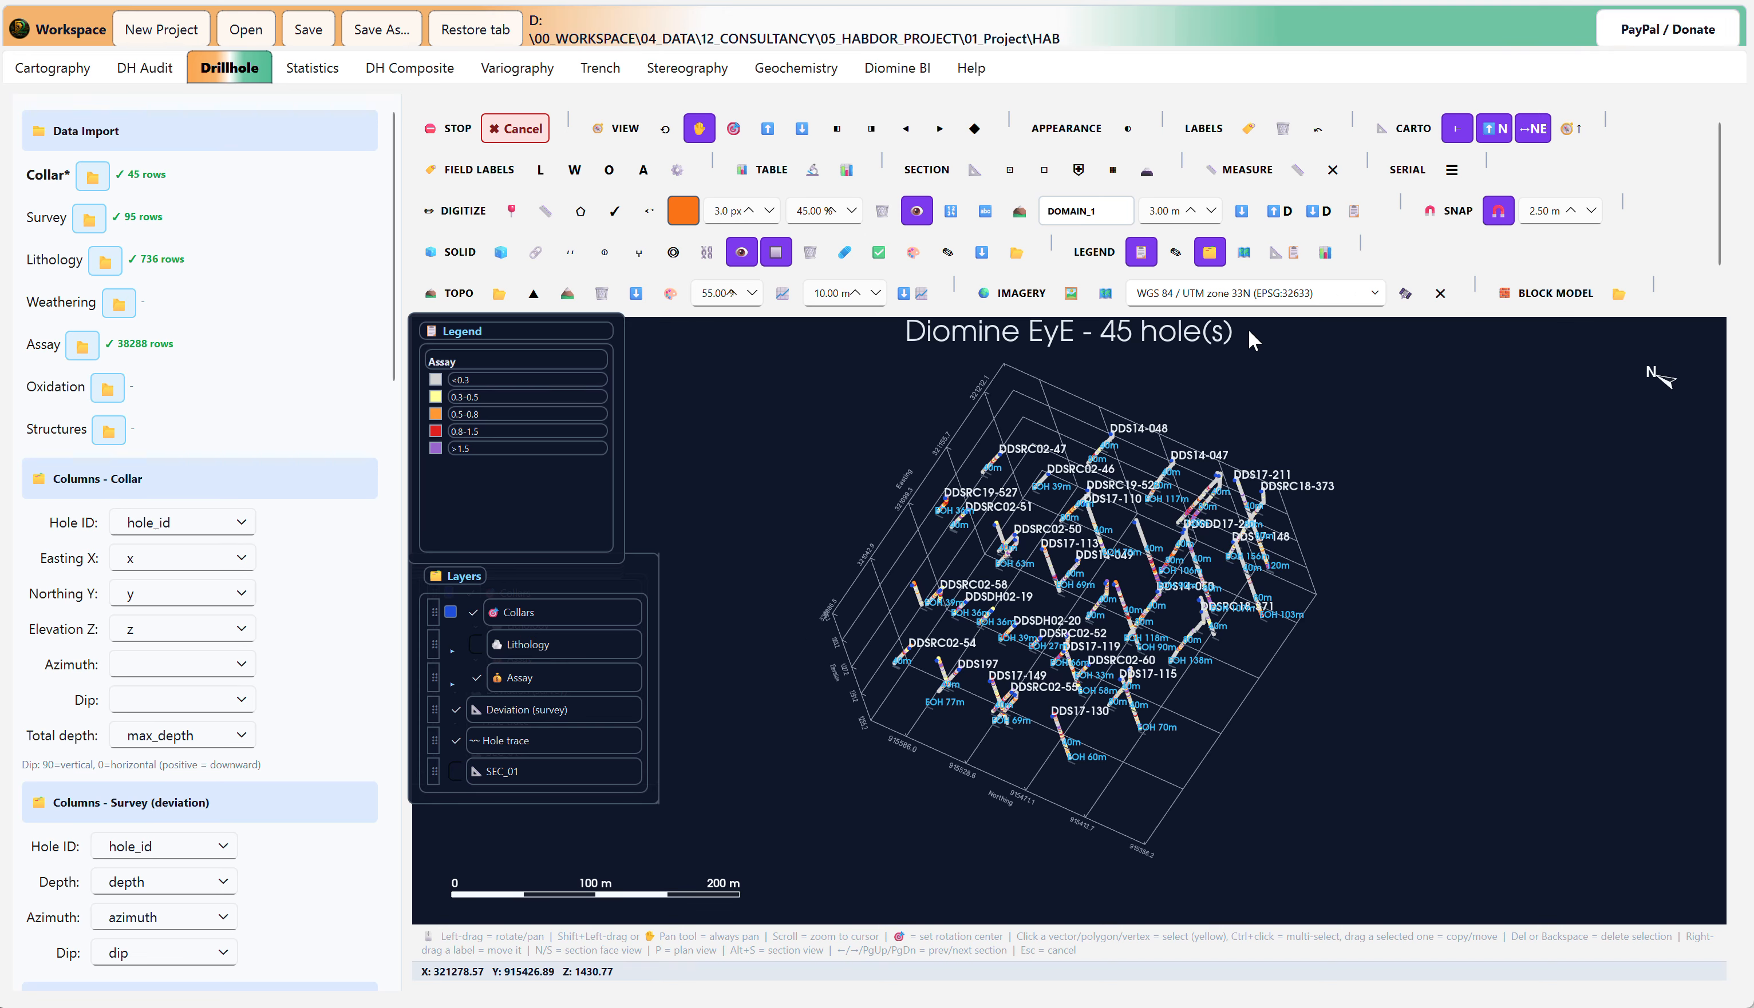
click(1253, 259)
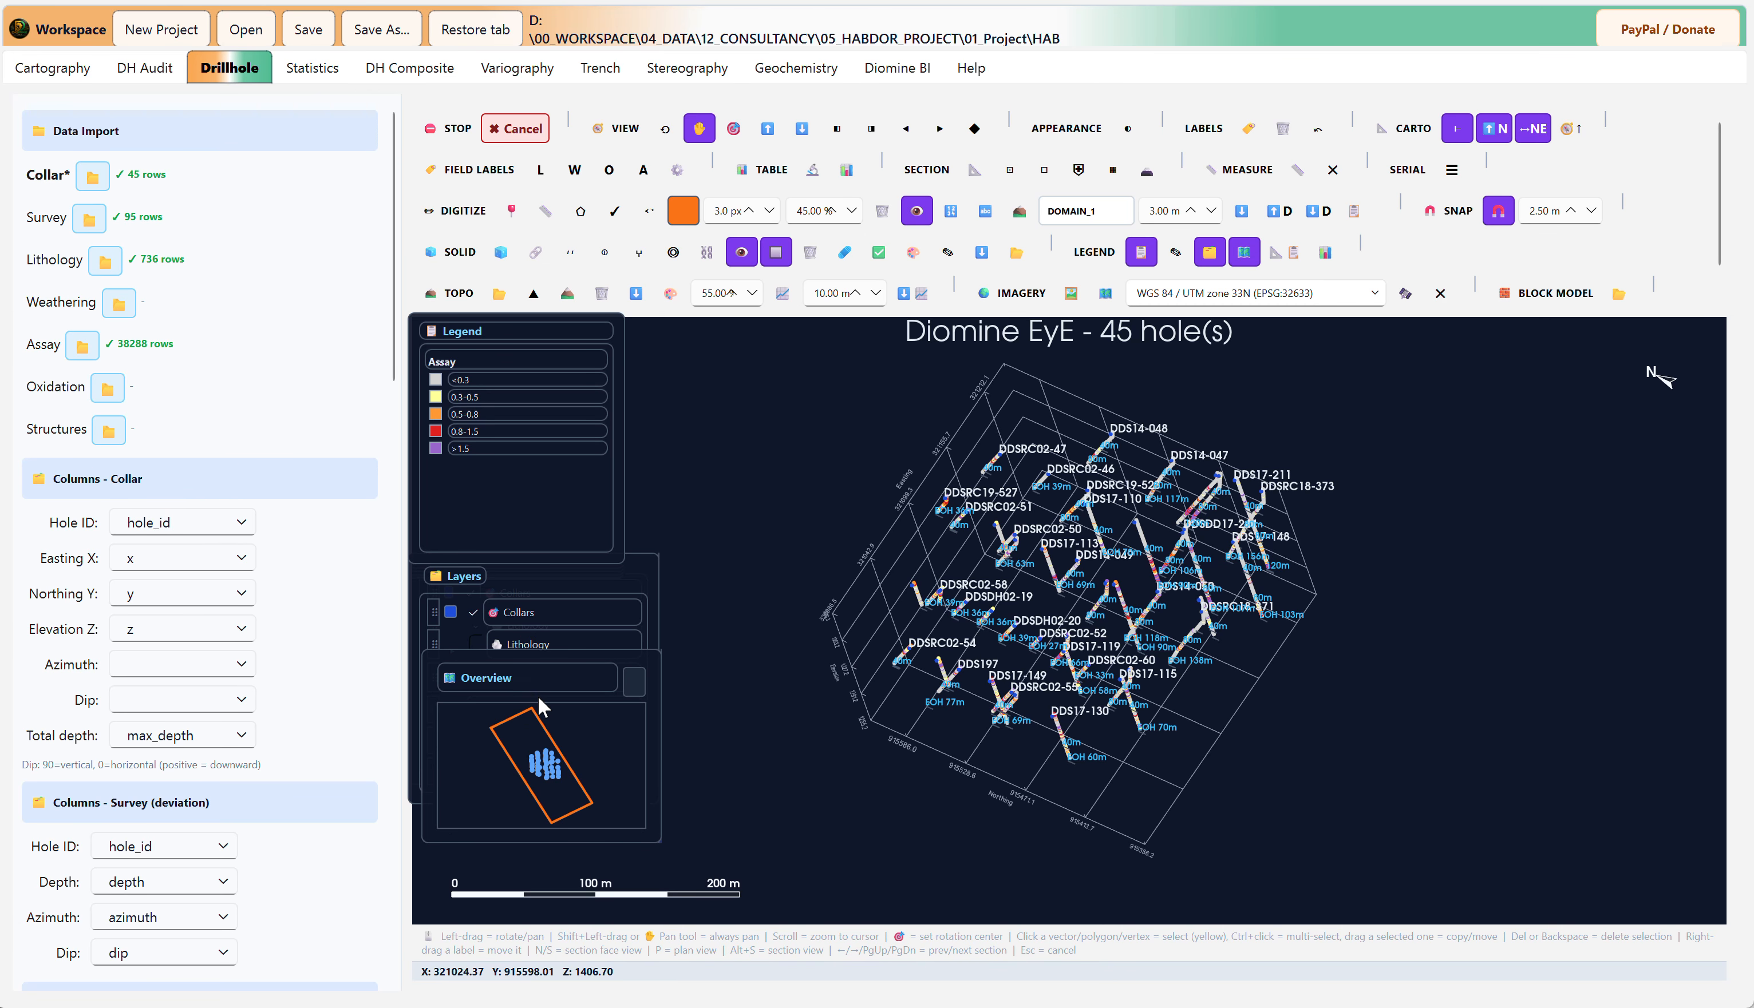
drag(533, 659, 1588, 736)
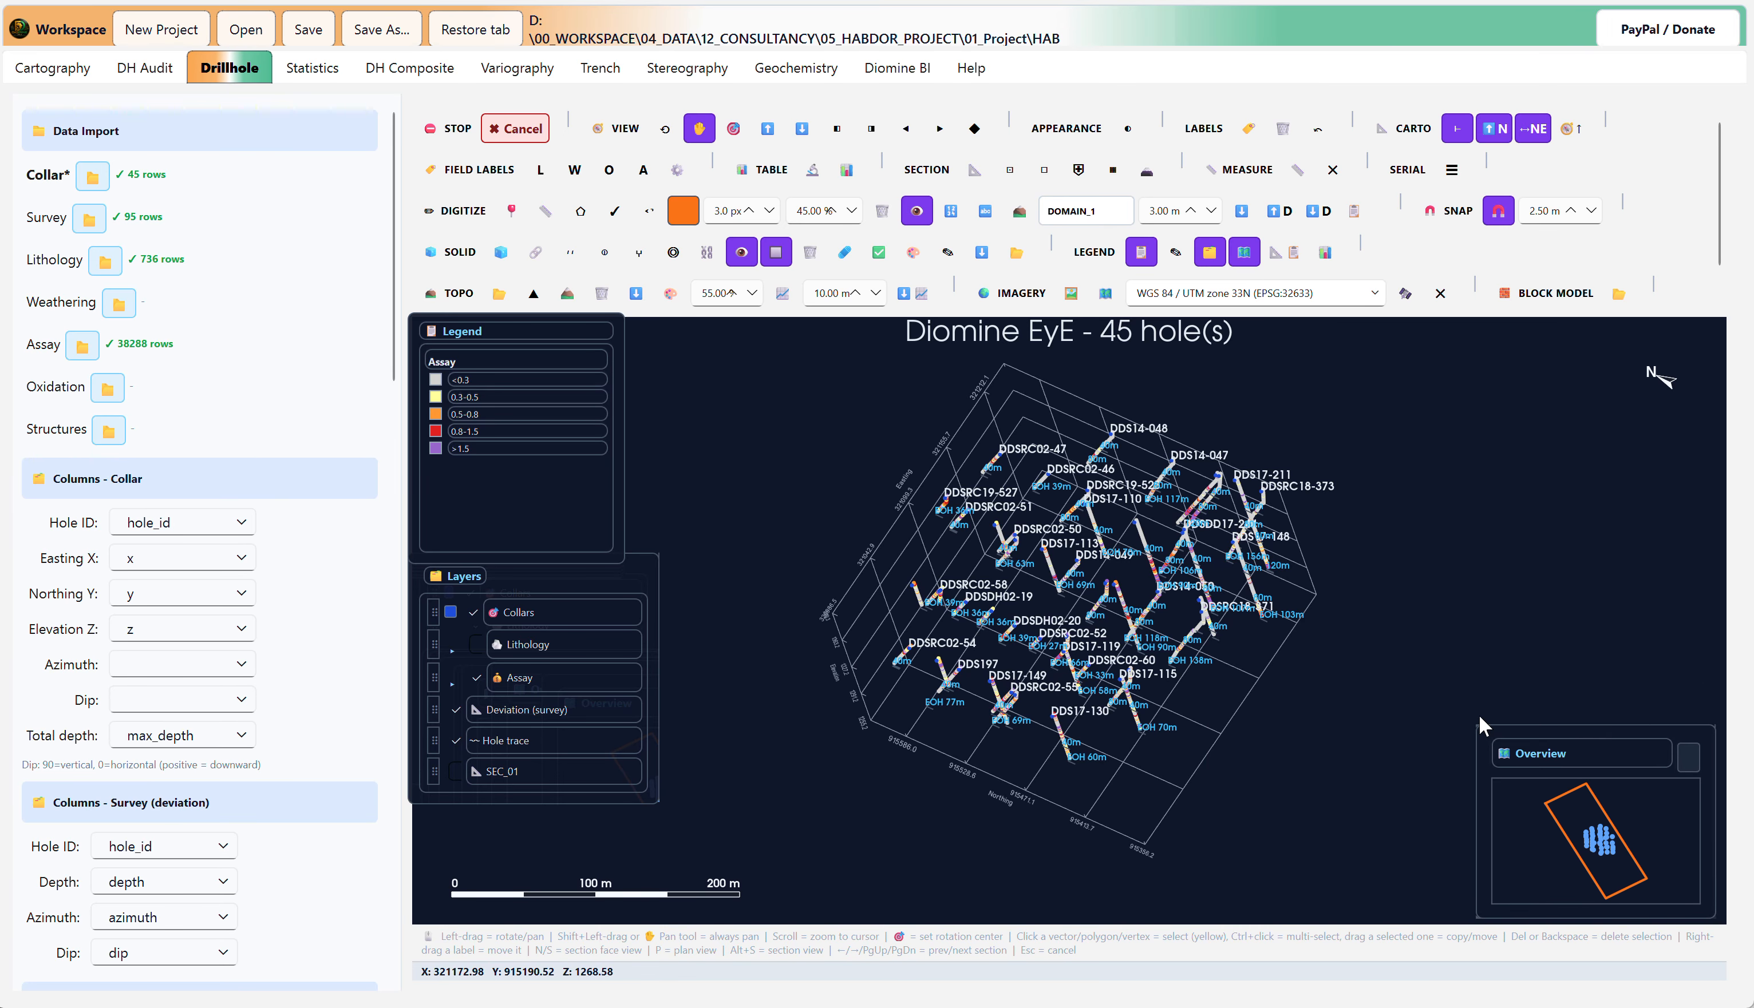
Step: Set the drillhole model to plan view and generate a topography surface across the drillhole collars
drag(1306, 661, 1275, 624)
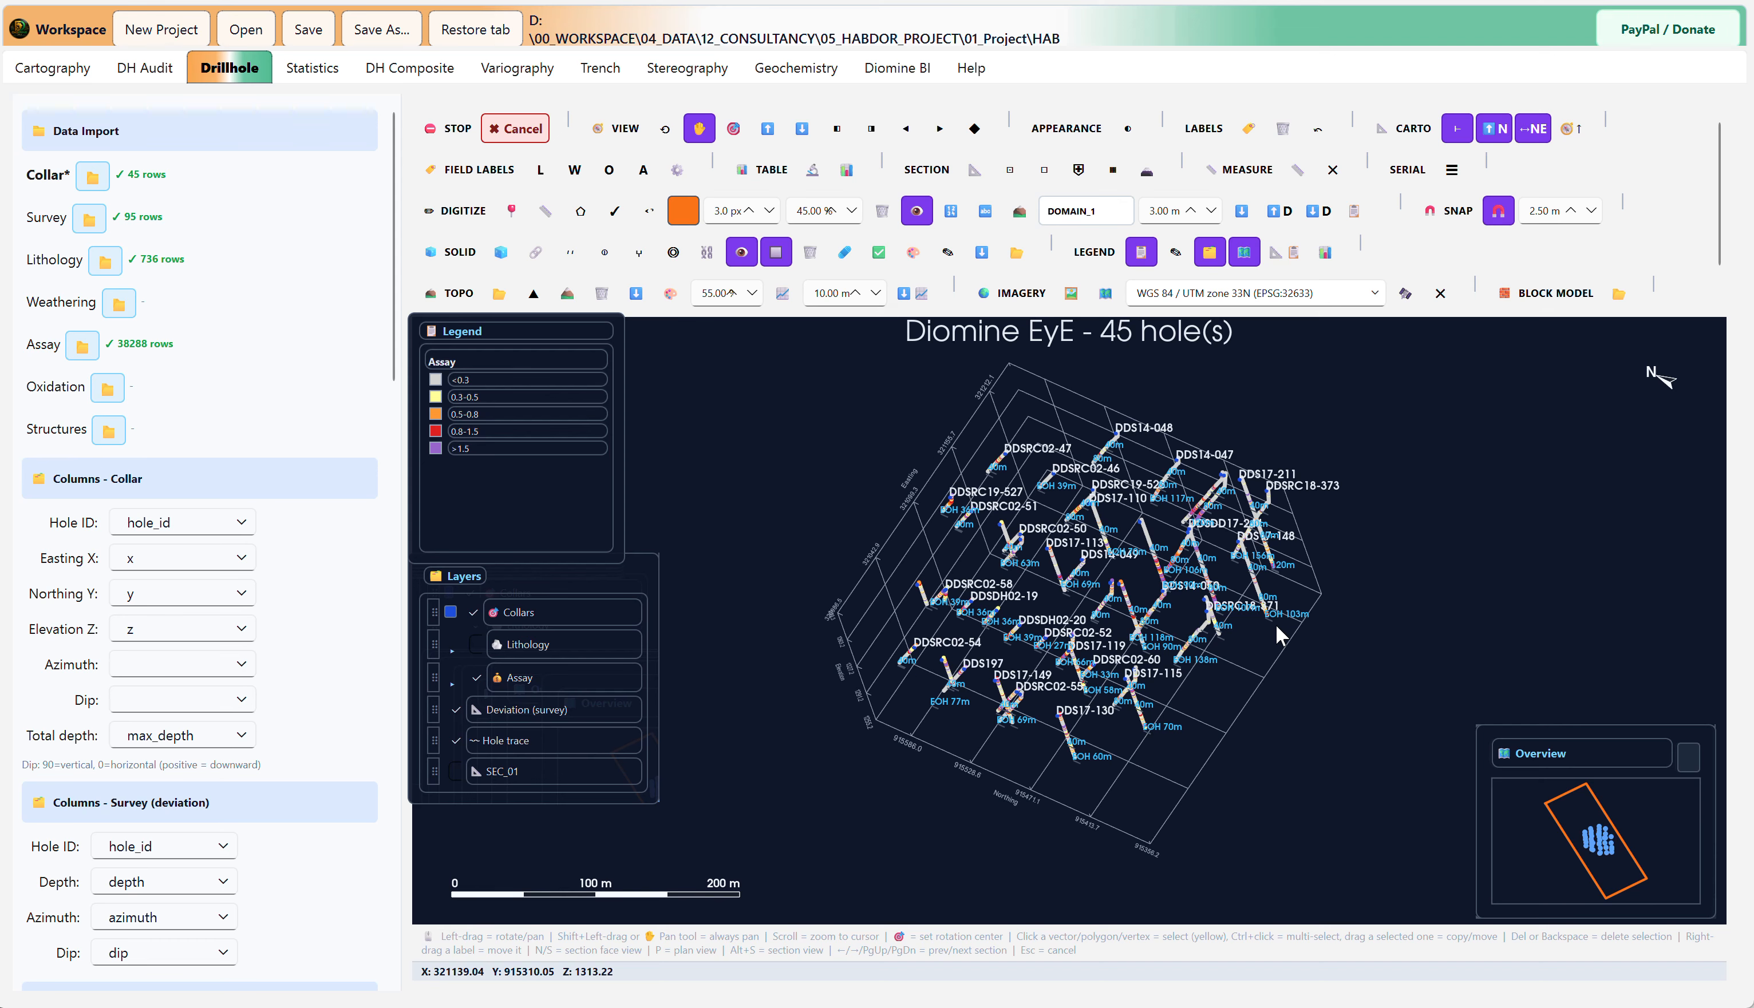
click(699, 128)
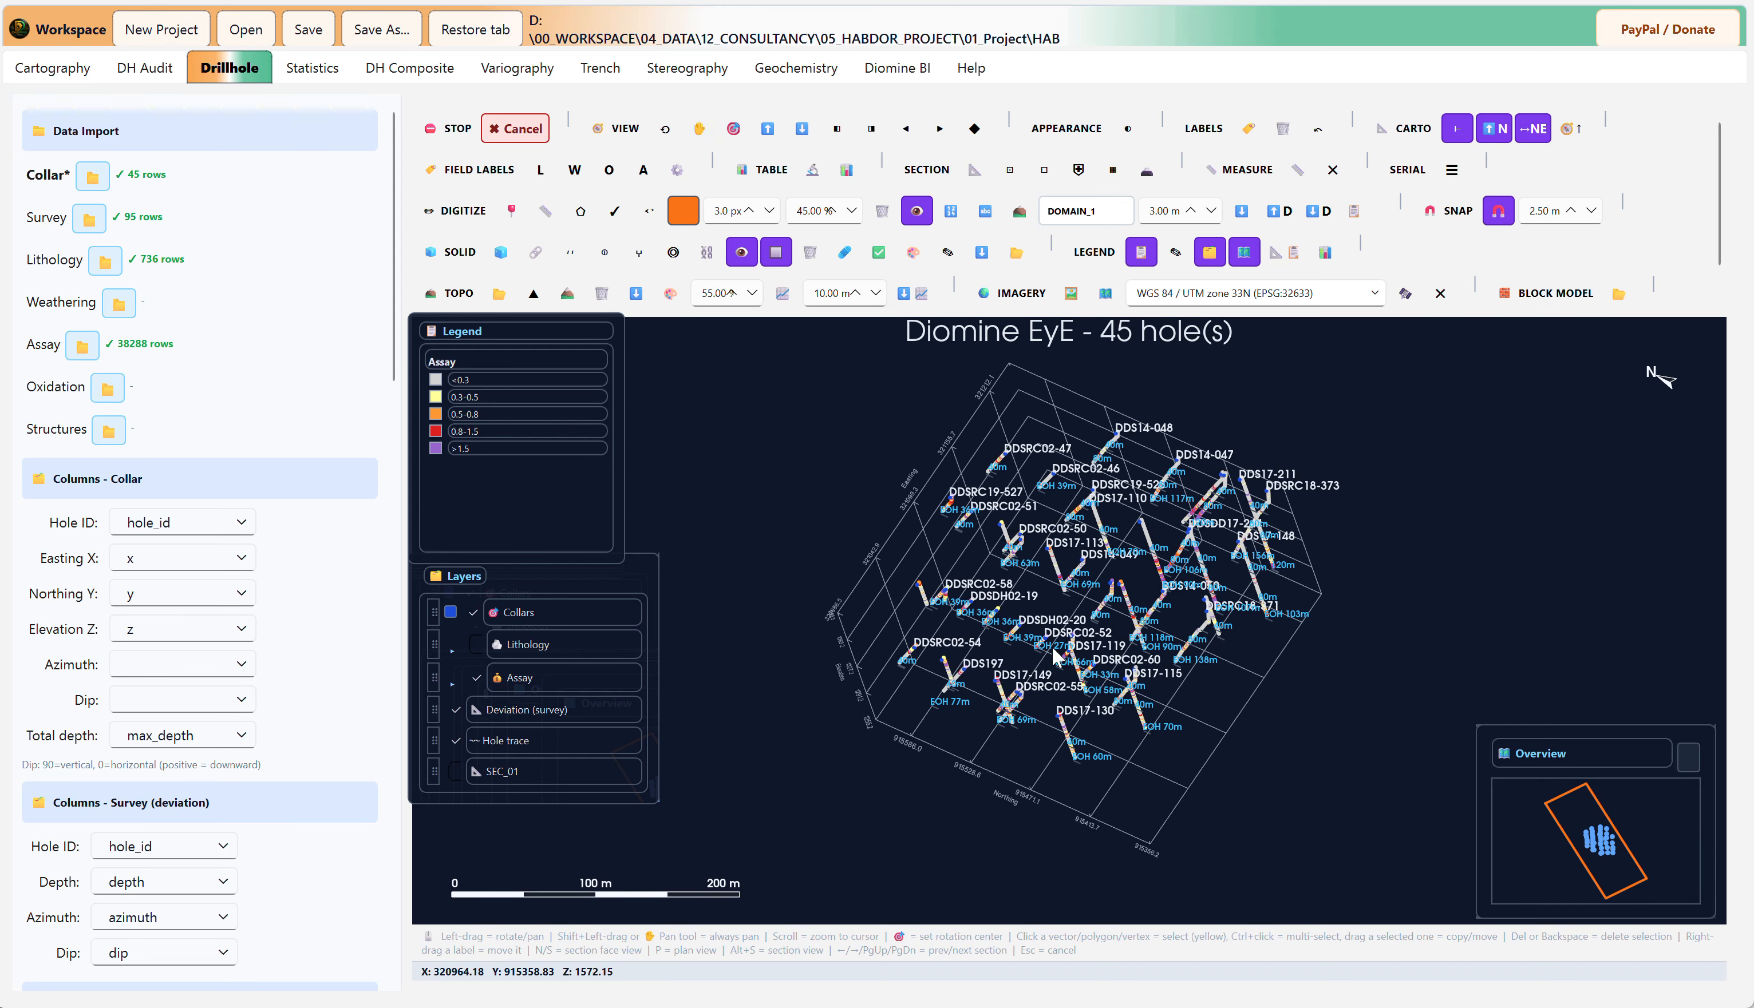
drag(1057, 653, 1424, 615)
key(p)
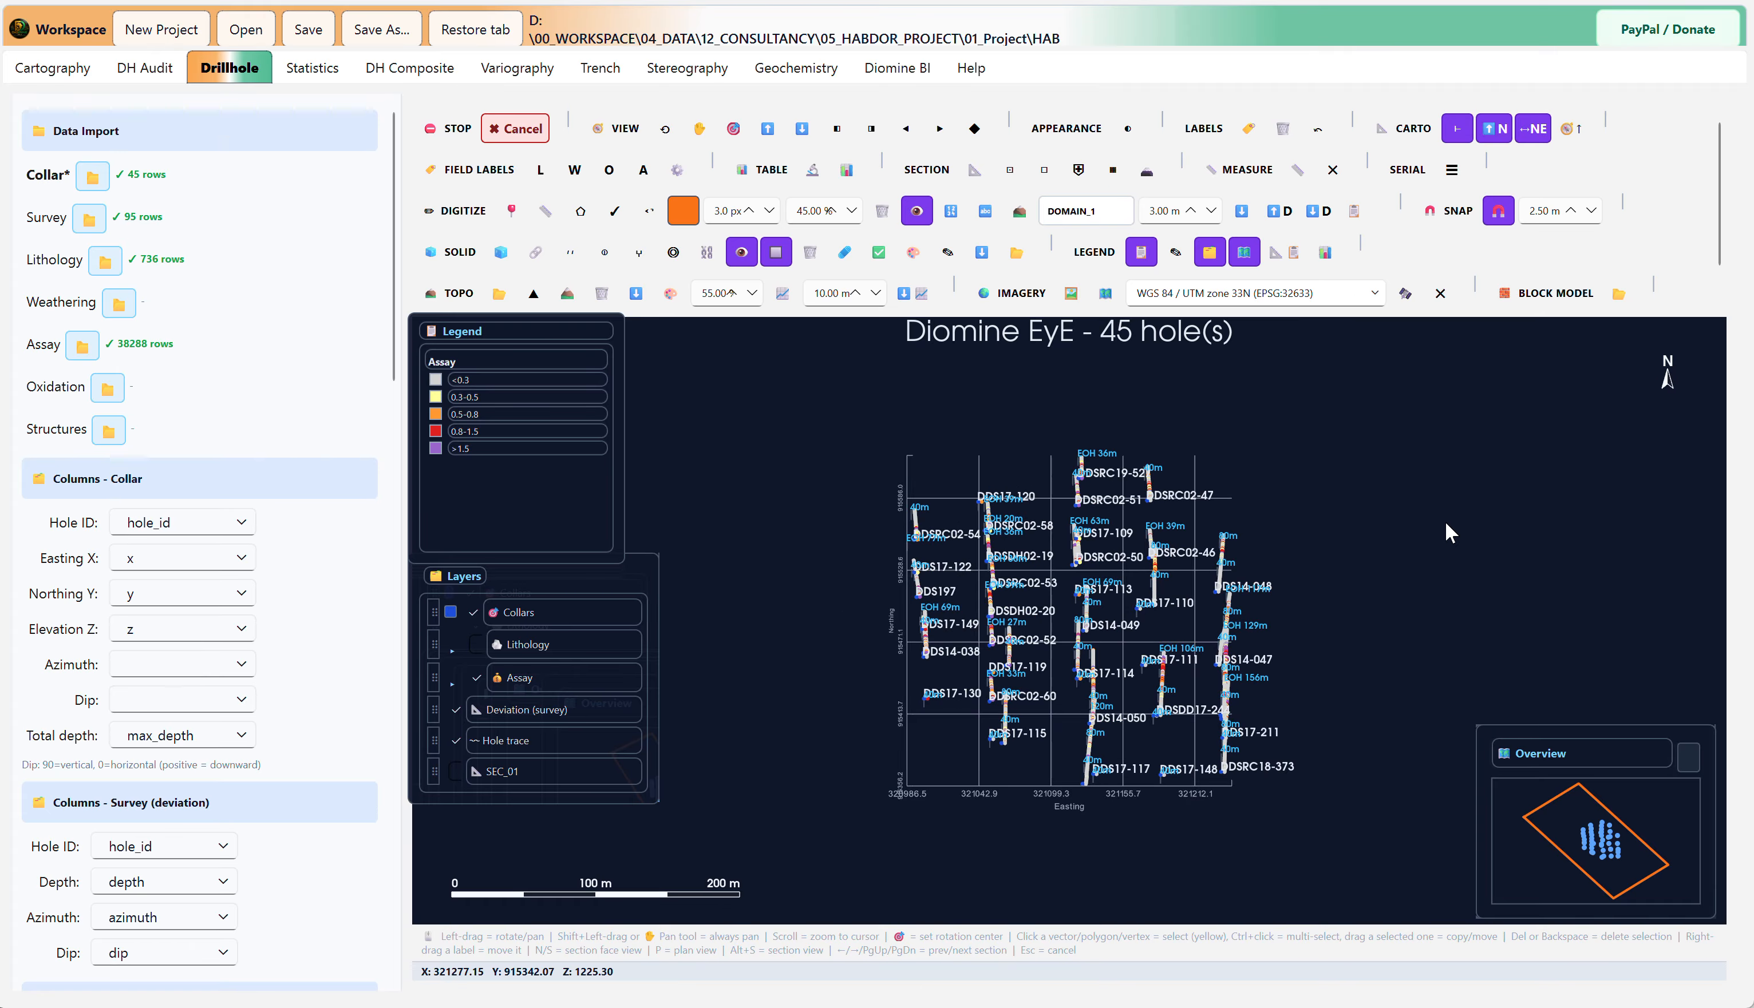
drag(1097, 650, 1045, 601)
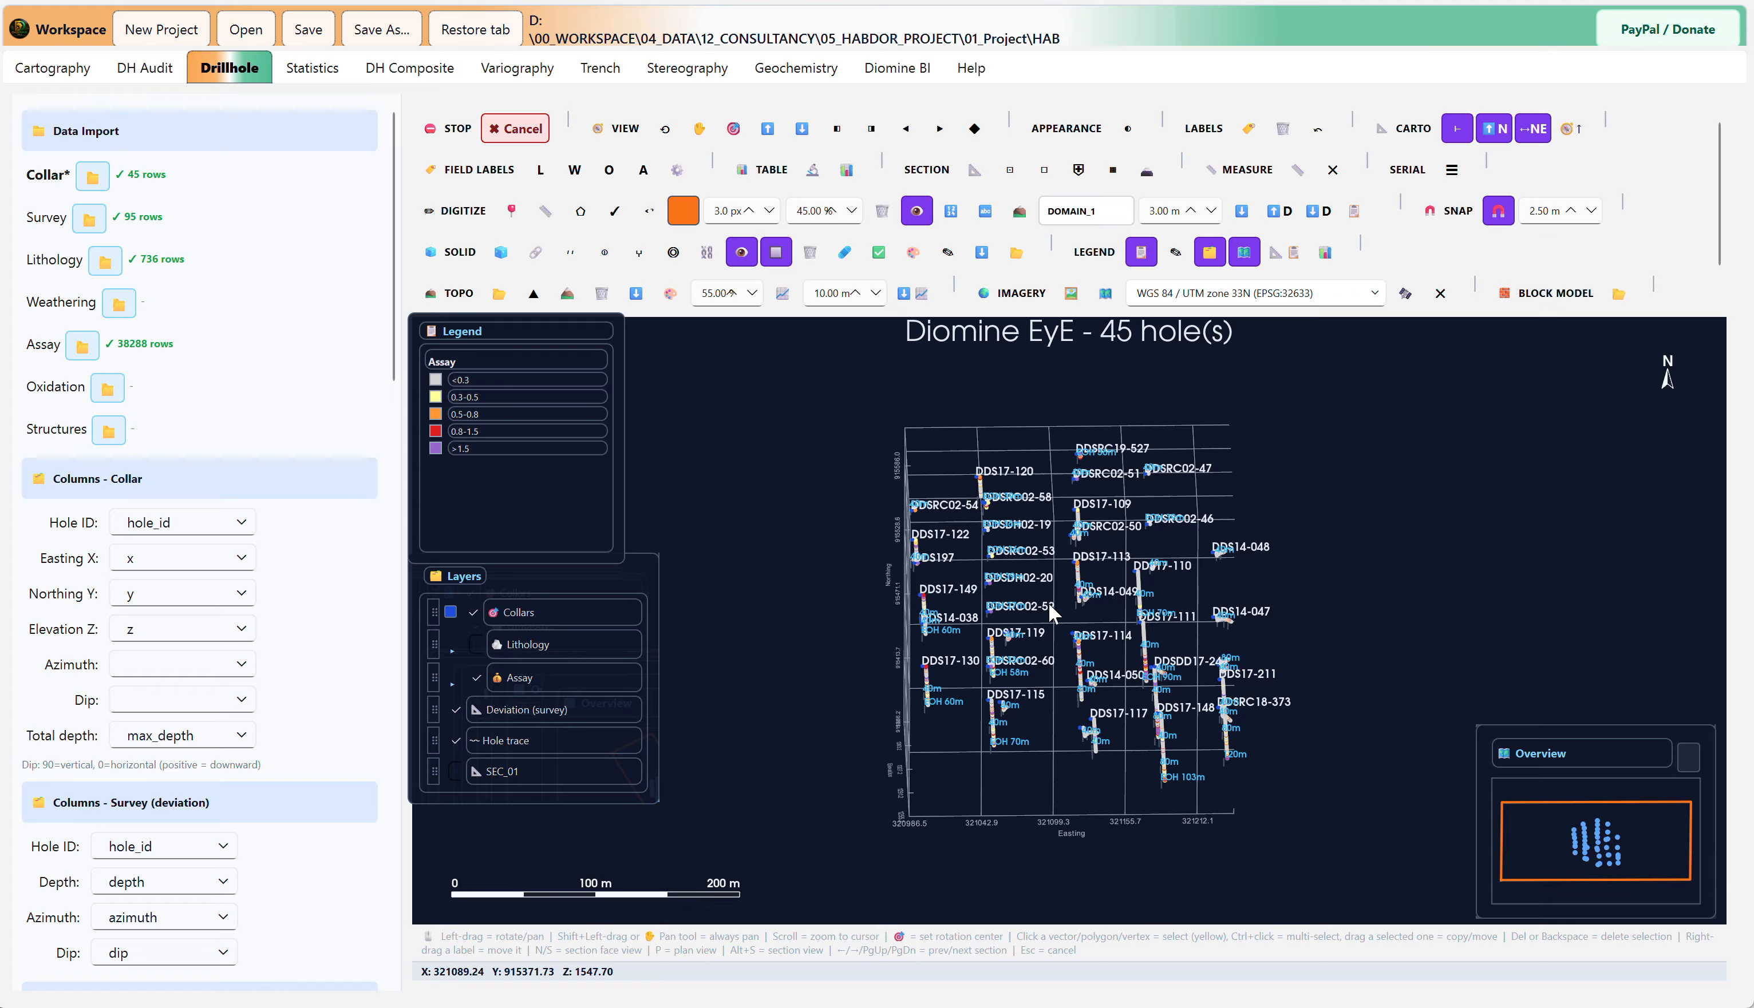
click(533, 298)
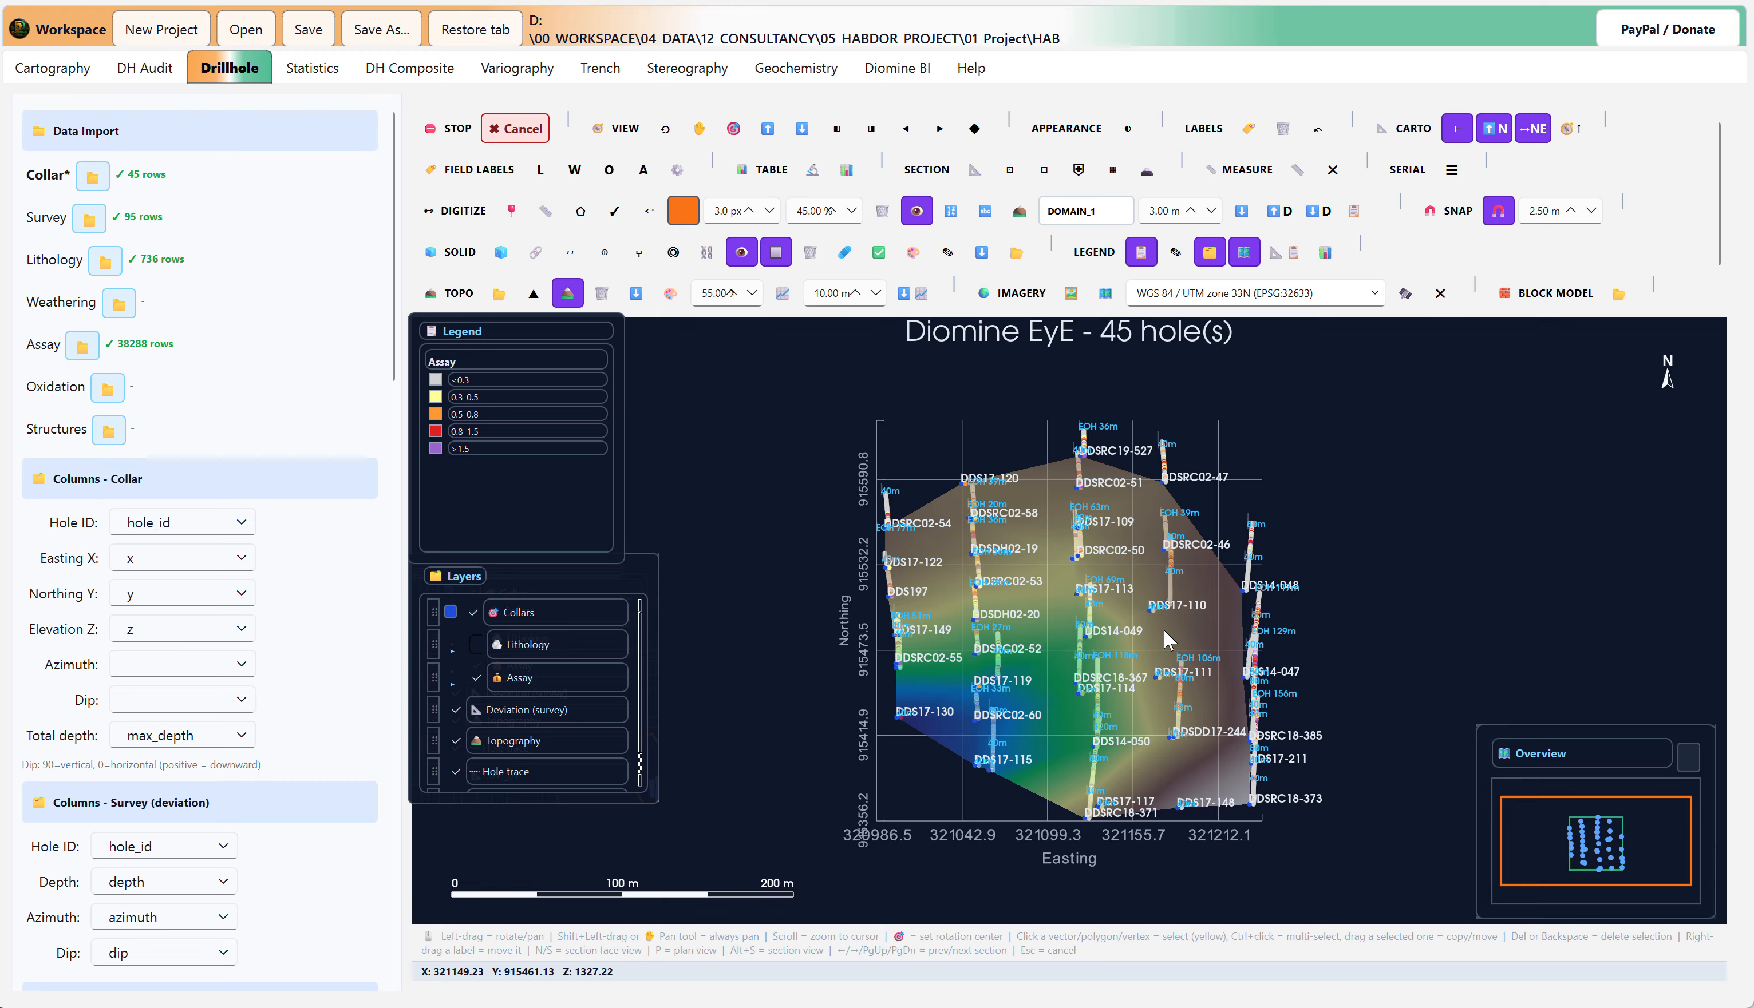
drag(977, 824, 1125, 706)
scroll(946, 618, up, 3)
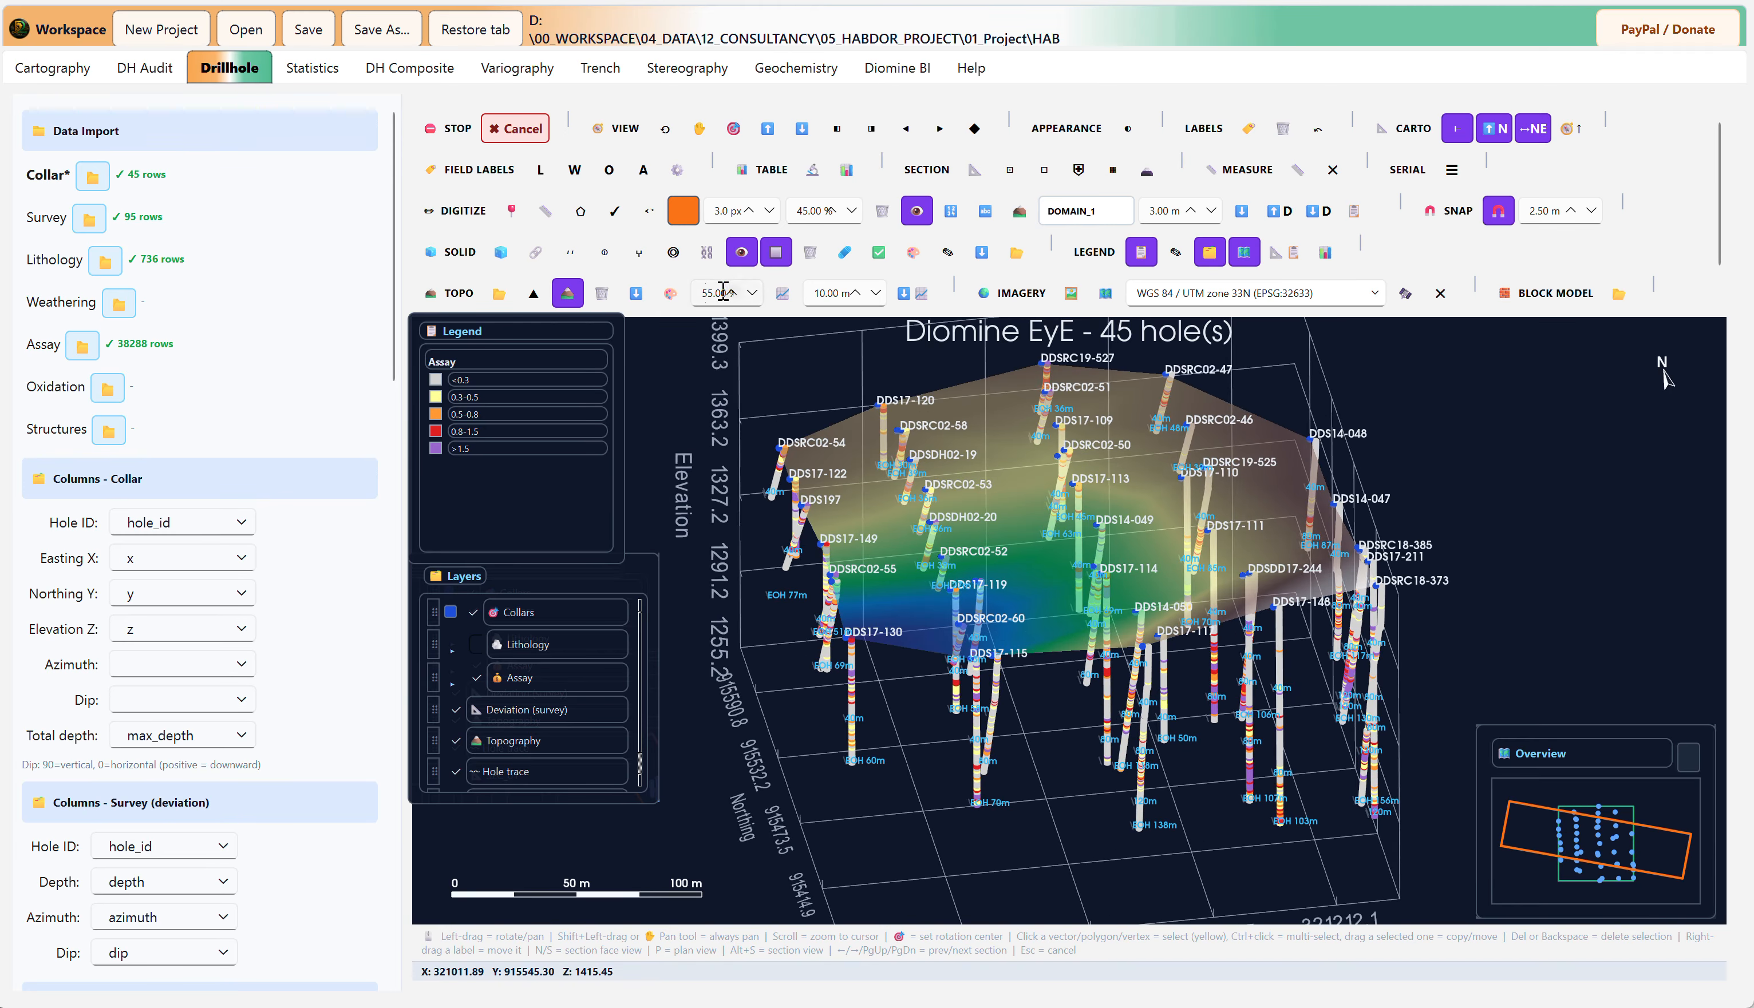
Step: Make the topography surface fully opaque by setting its opacity to 100%
click(669, 293)
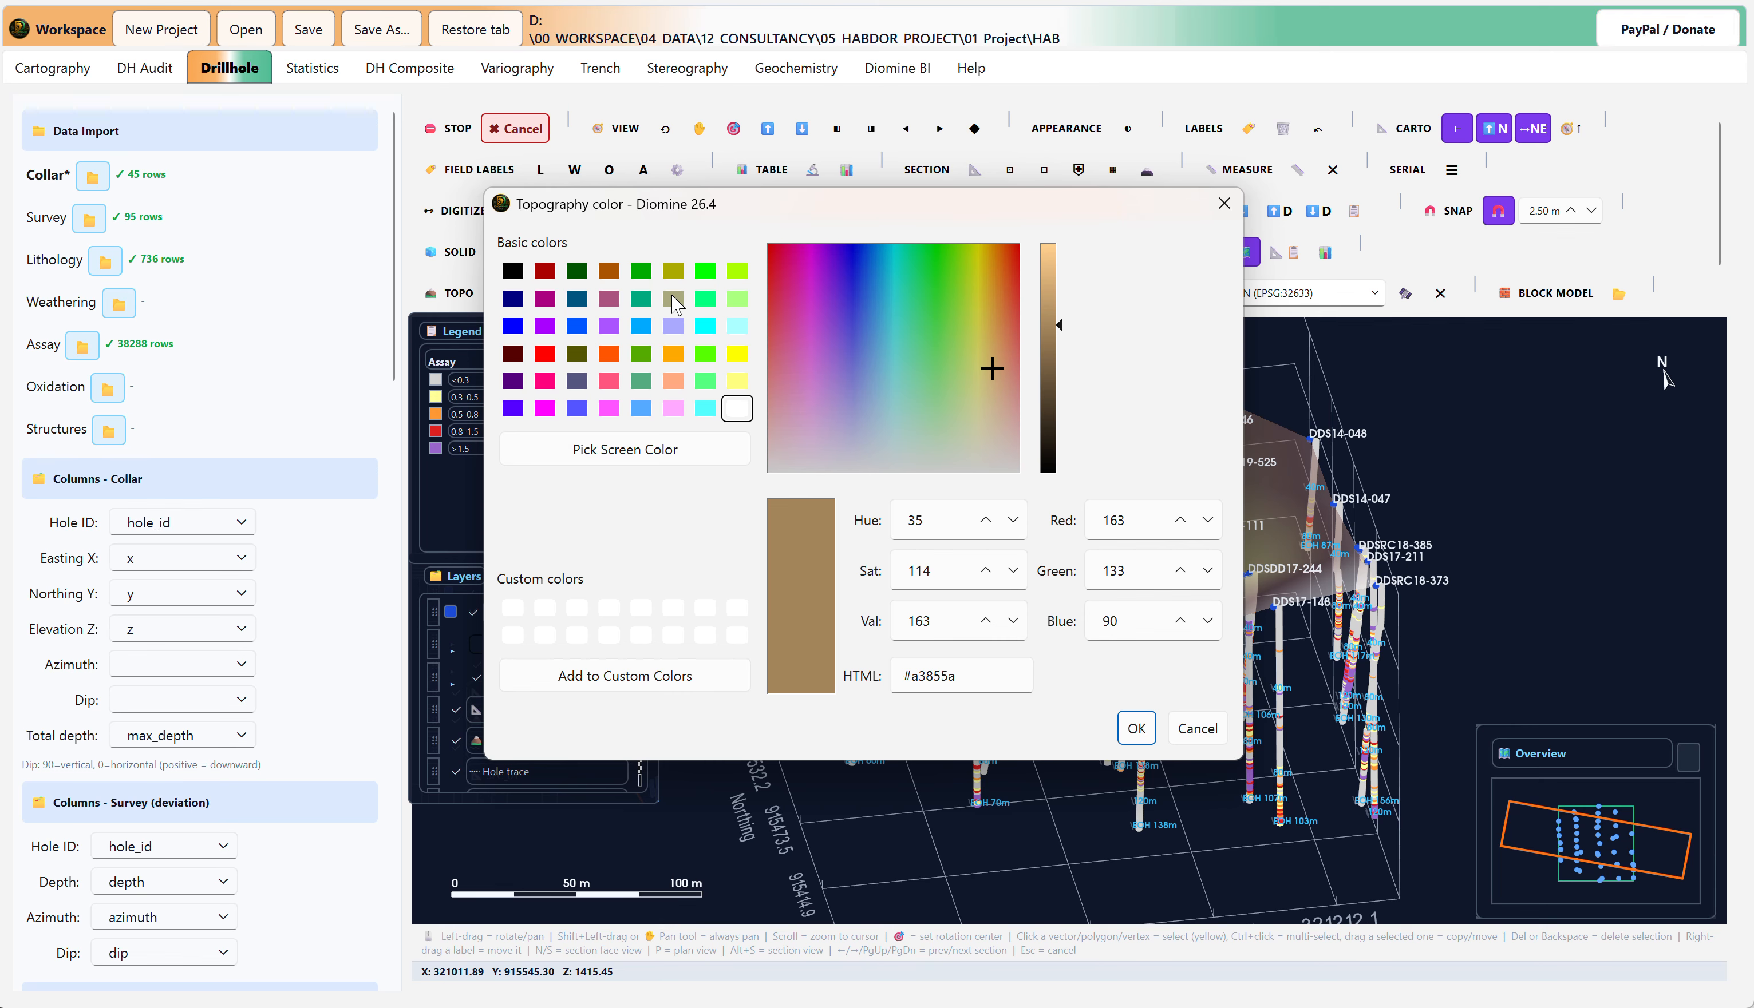
click(1223, 203)
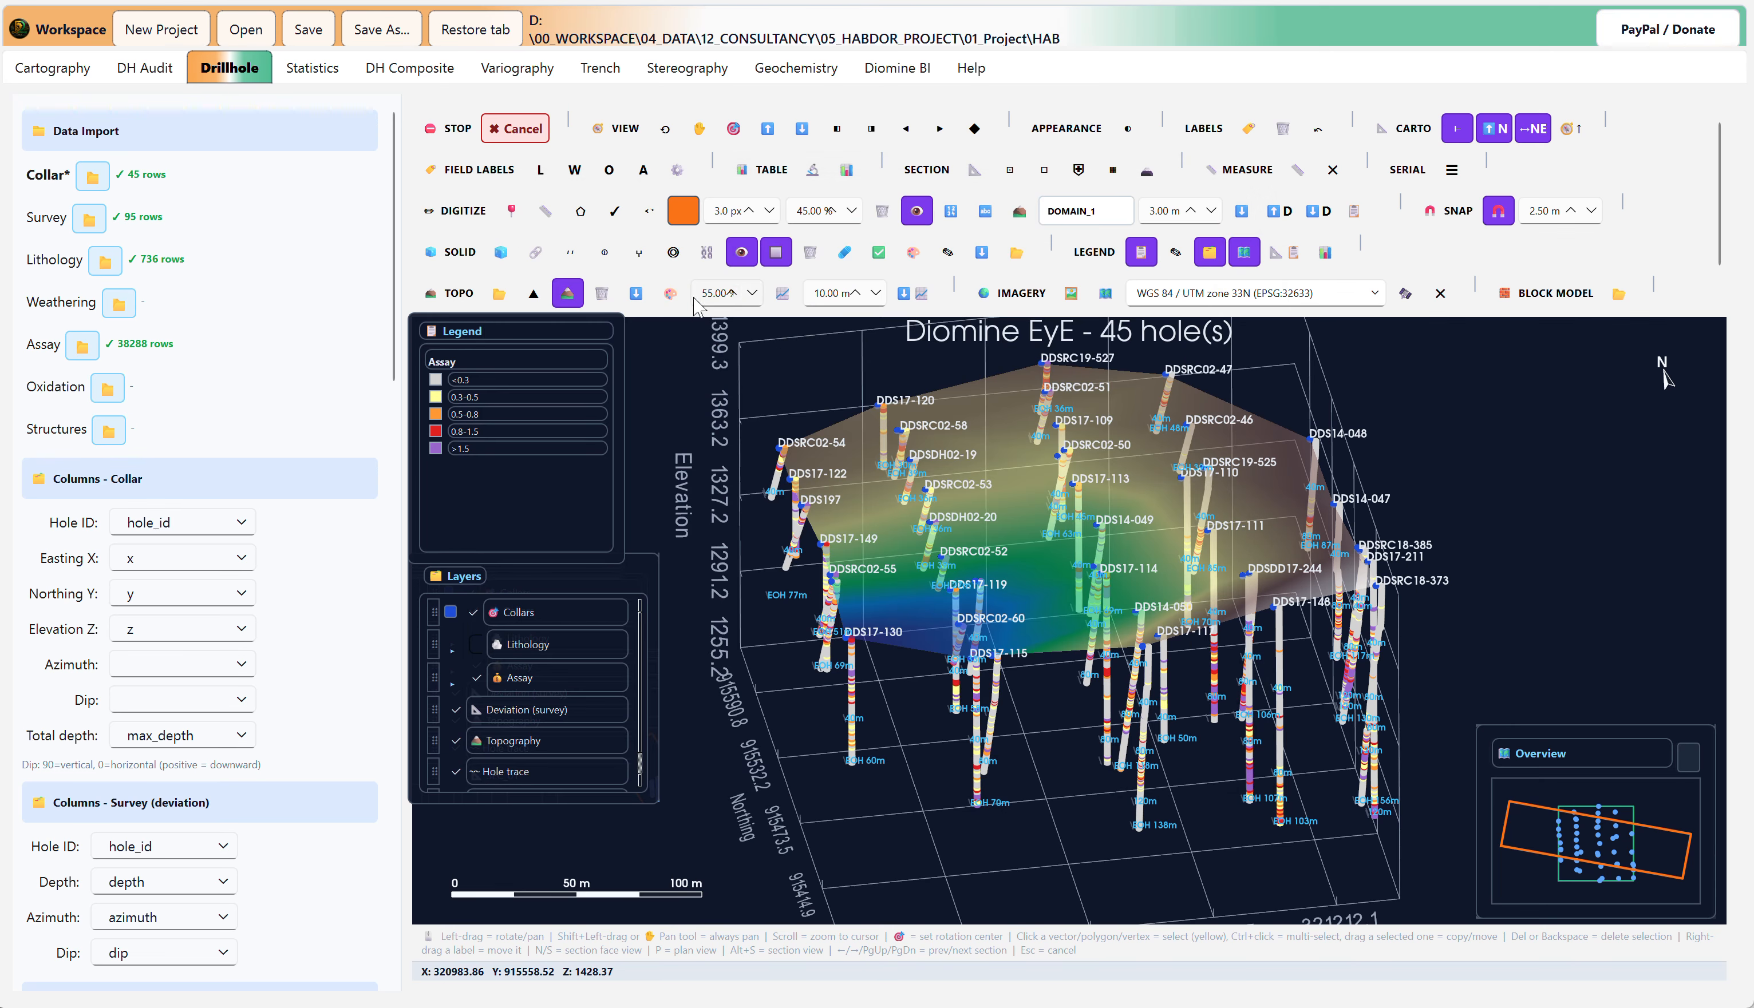
scroll(713, 300, up, 5)
scroll(708, 303, up, 3)
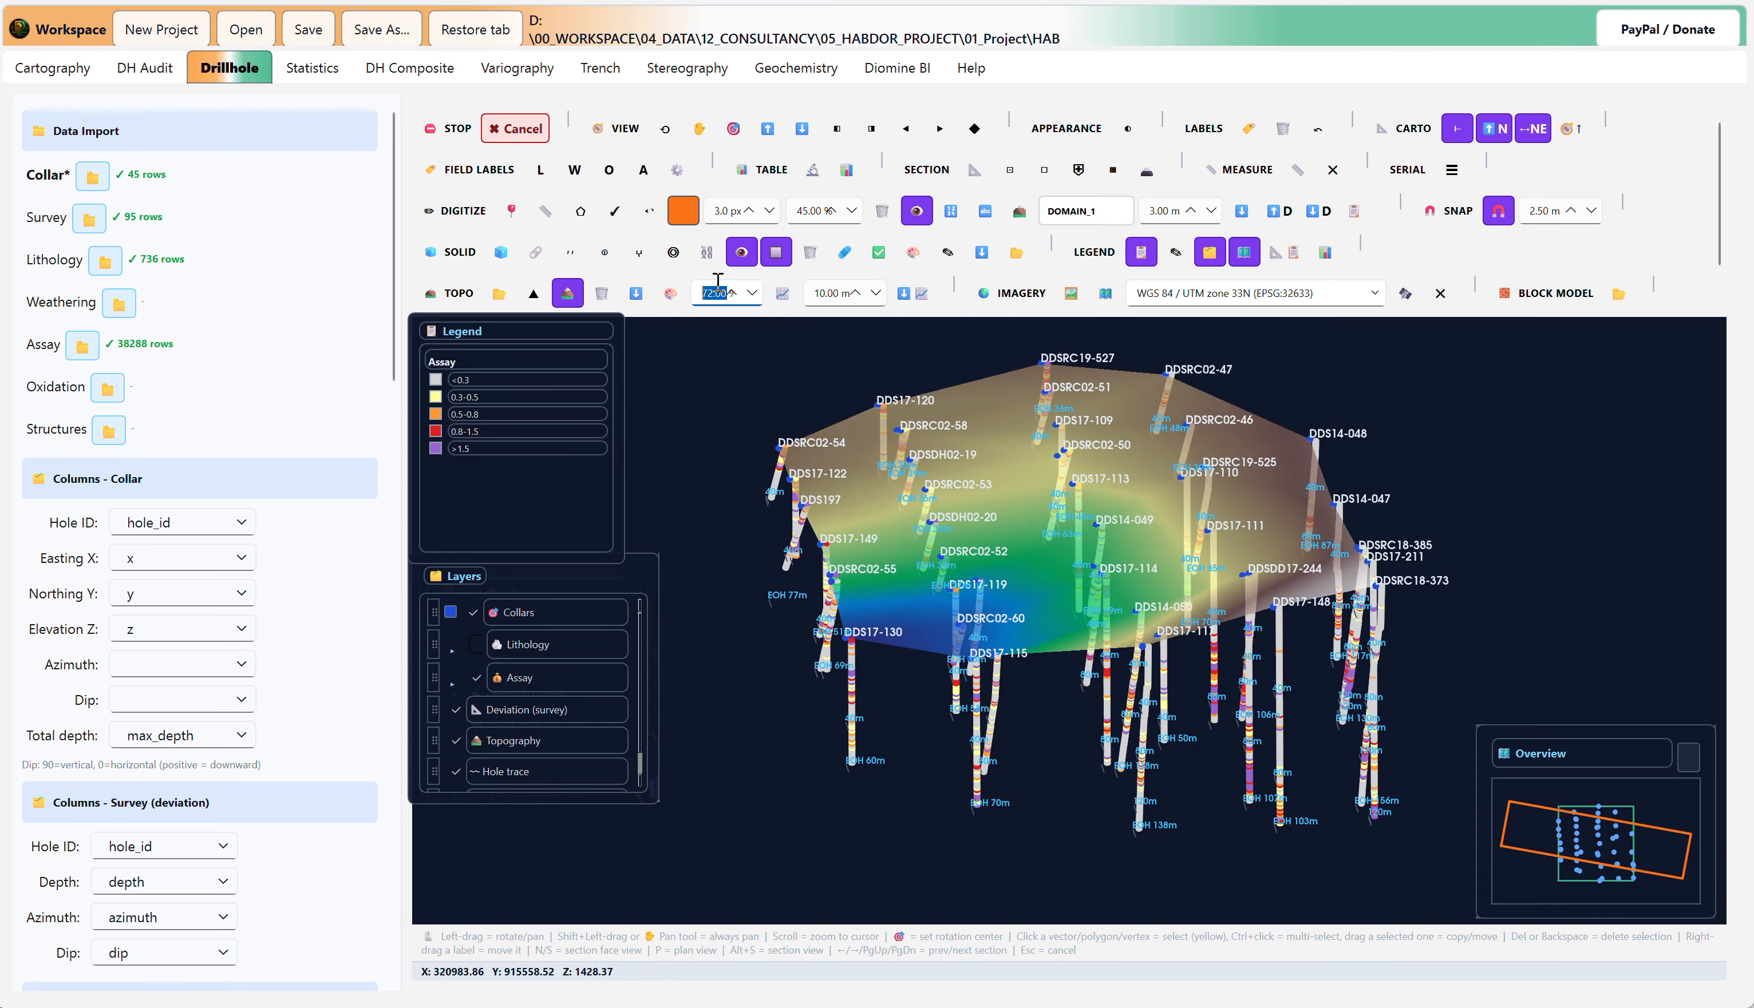
scroll(713, 303, up, 1)
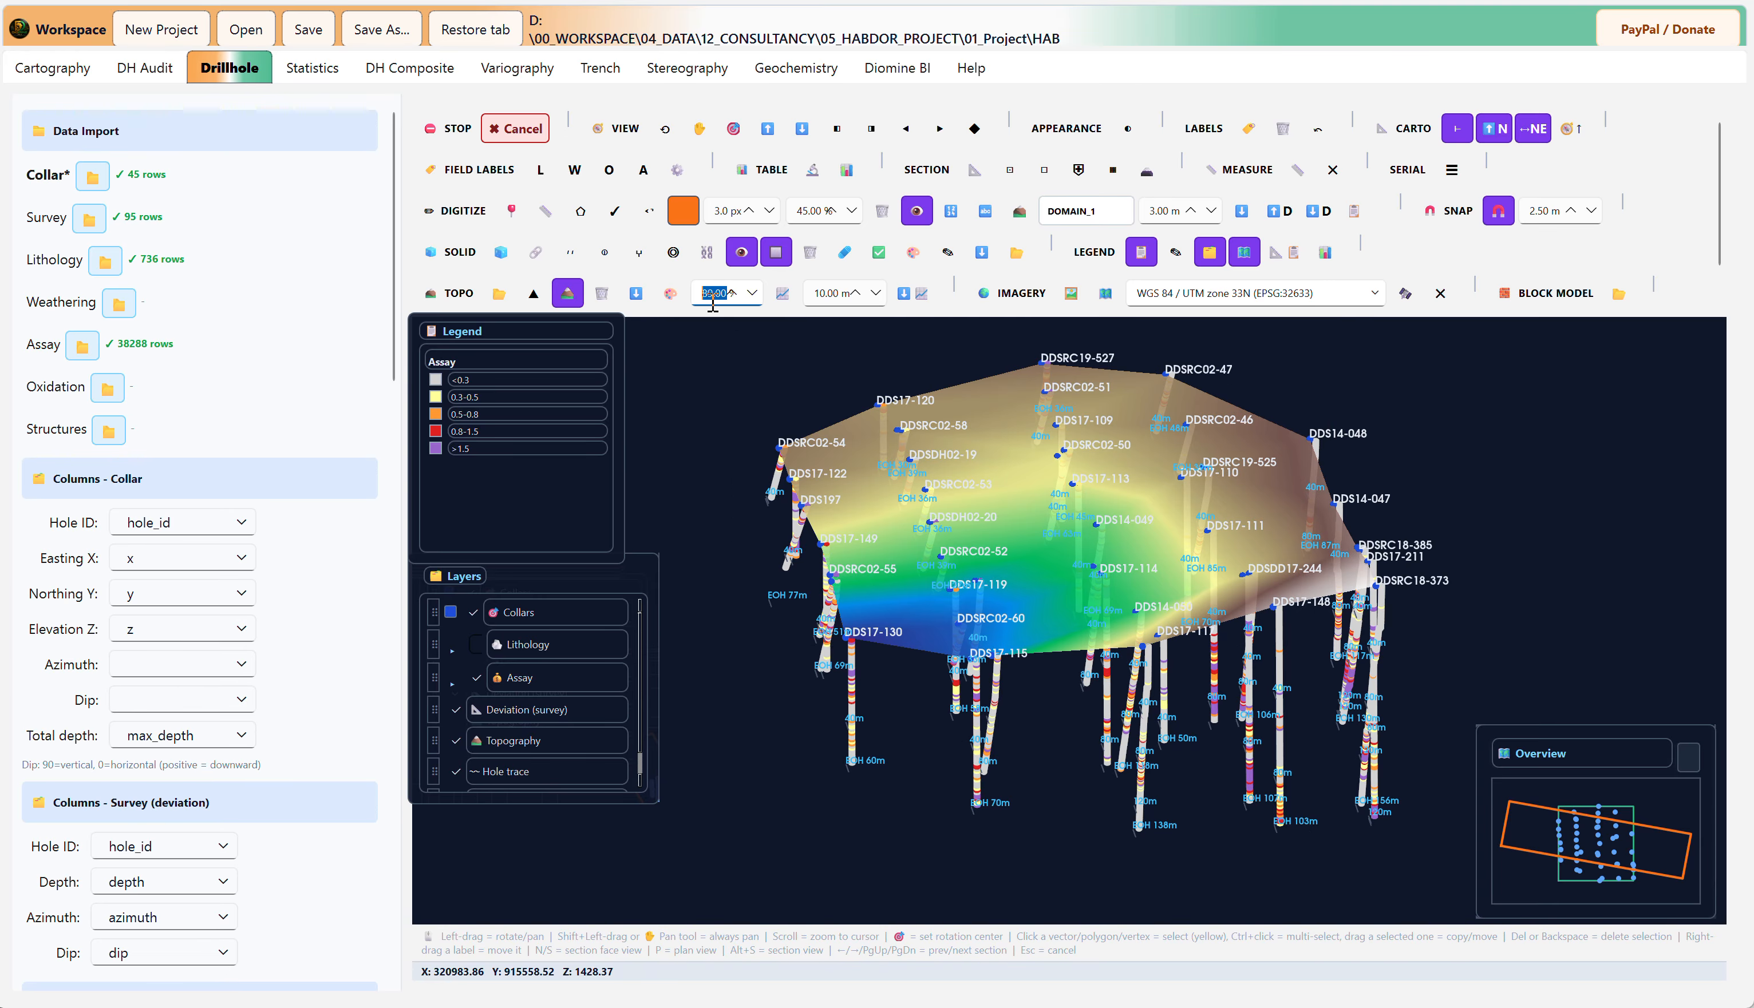
scroll(713, 304, up, 4)
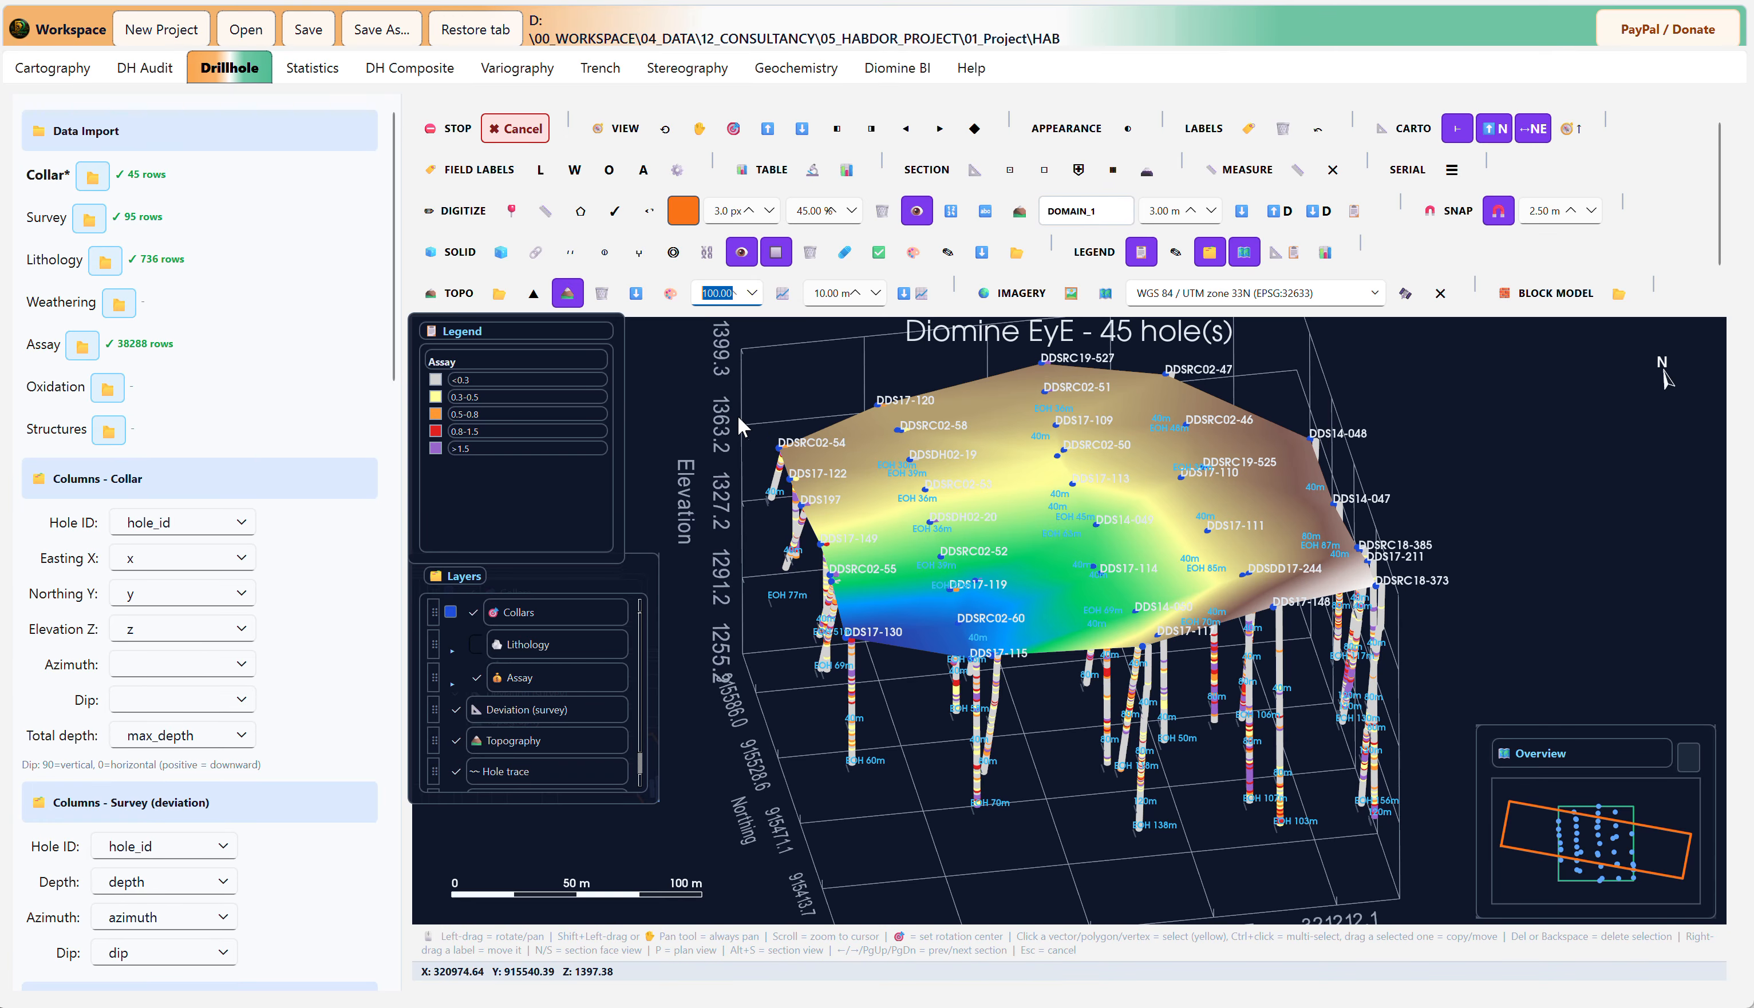
Step: Display contour lines on the topography surface and set the contour interval to 1.10 m
click(1406, 438)
drag(1405, 438, 1277, 495)
scroll(941, 562, up, 2)
drag(940, 562, 1058, 637)
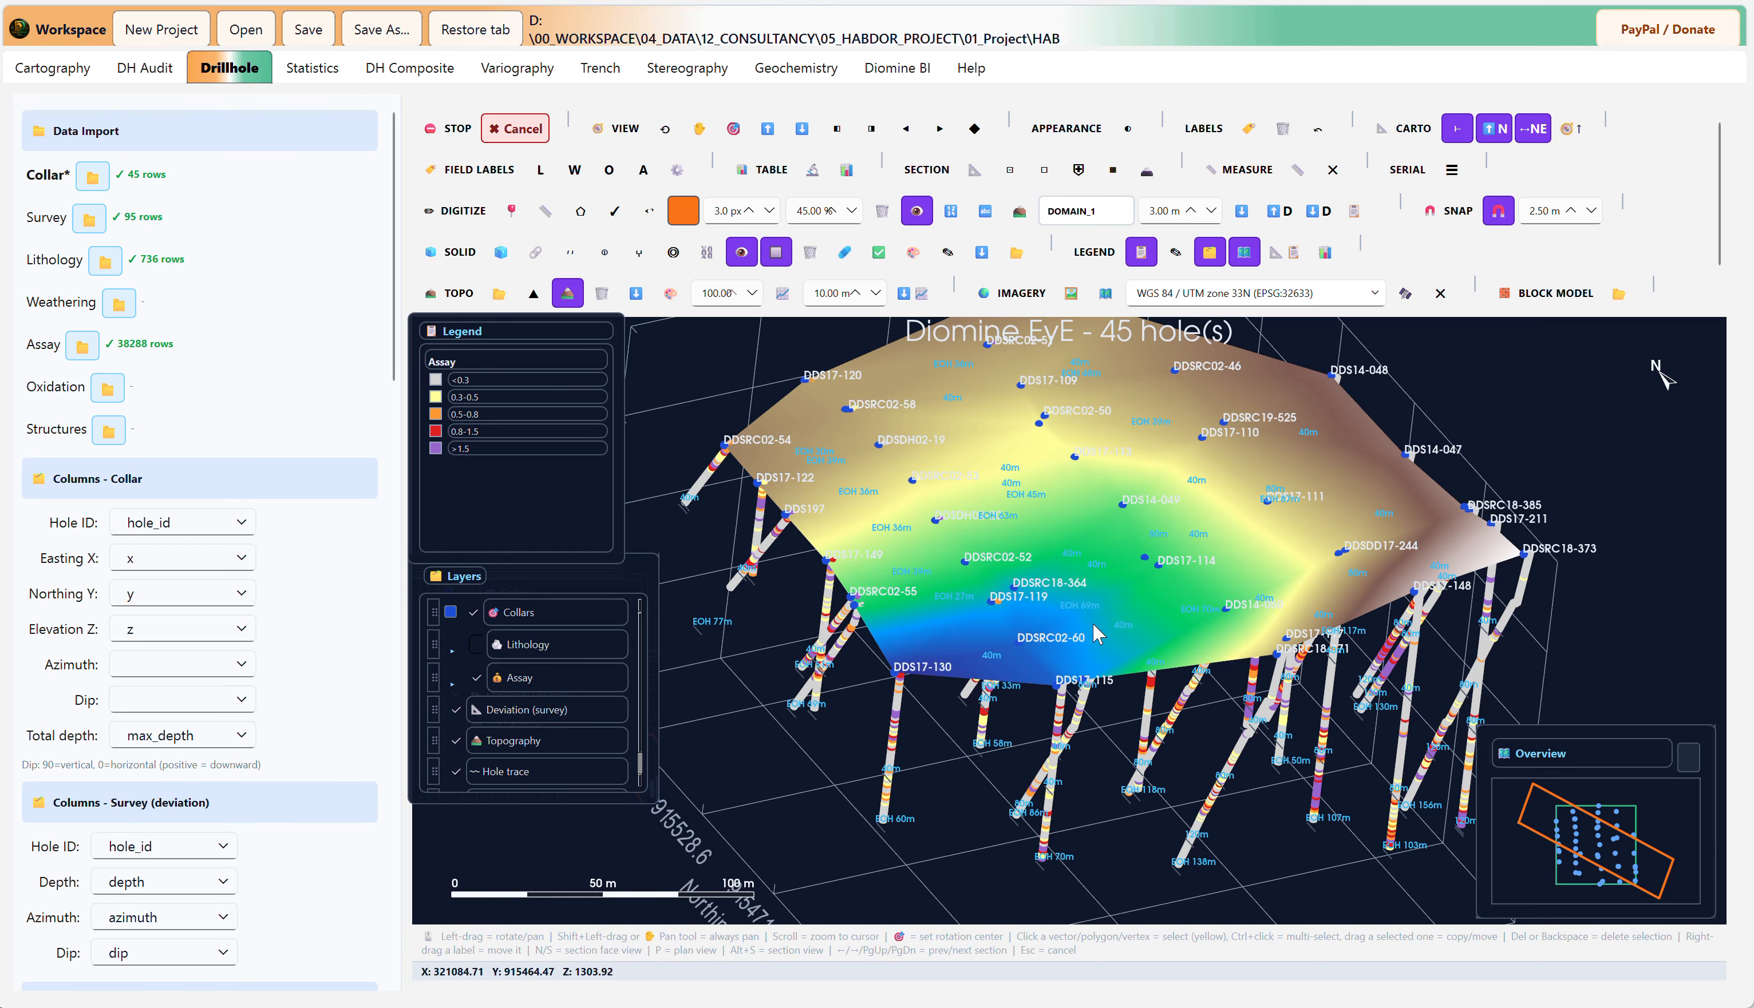
scroll(919, 664, down, 5)
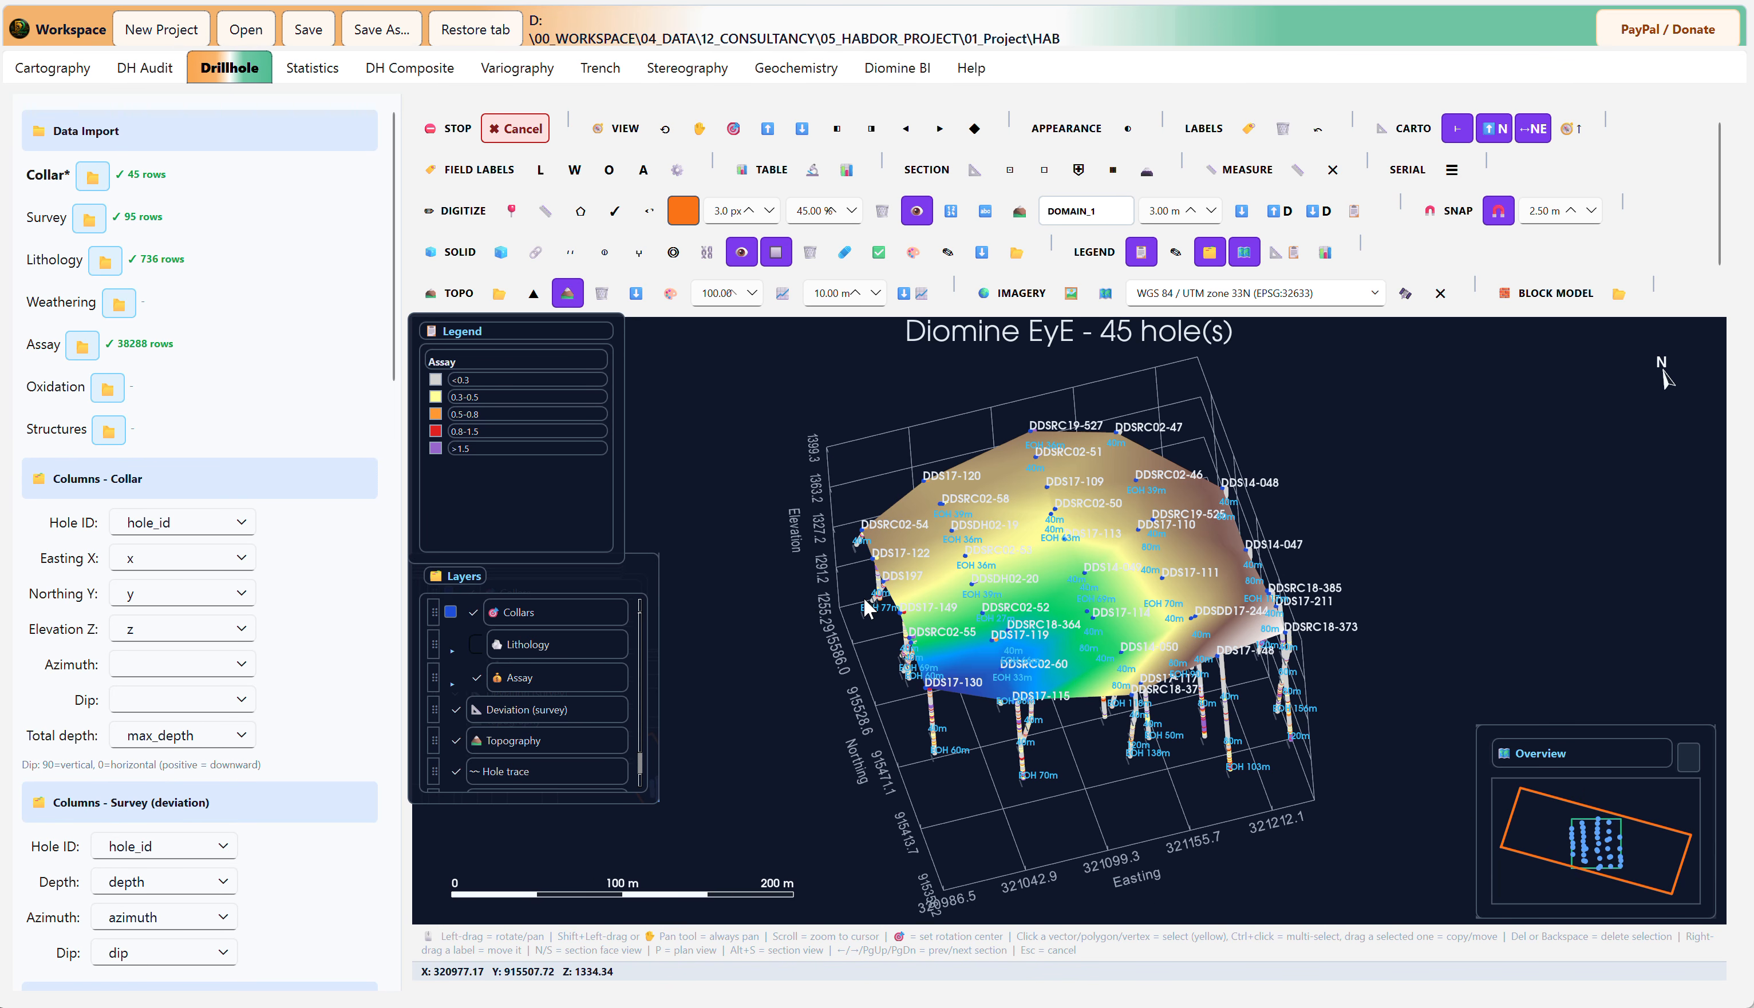
scroll(809, 598, up, 3)
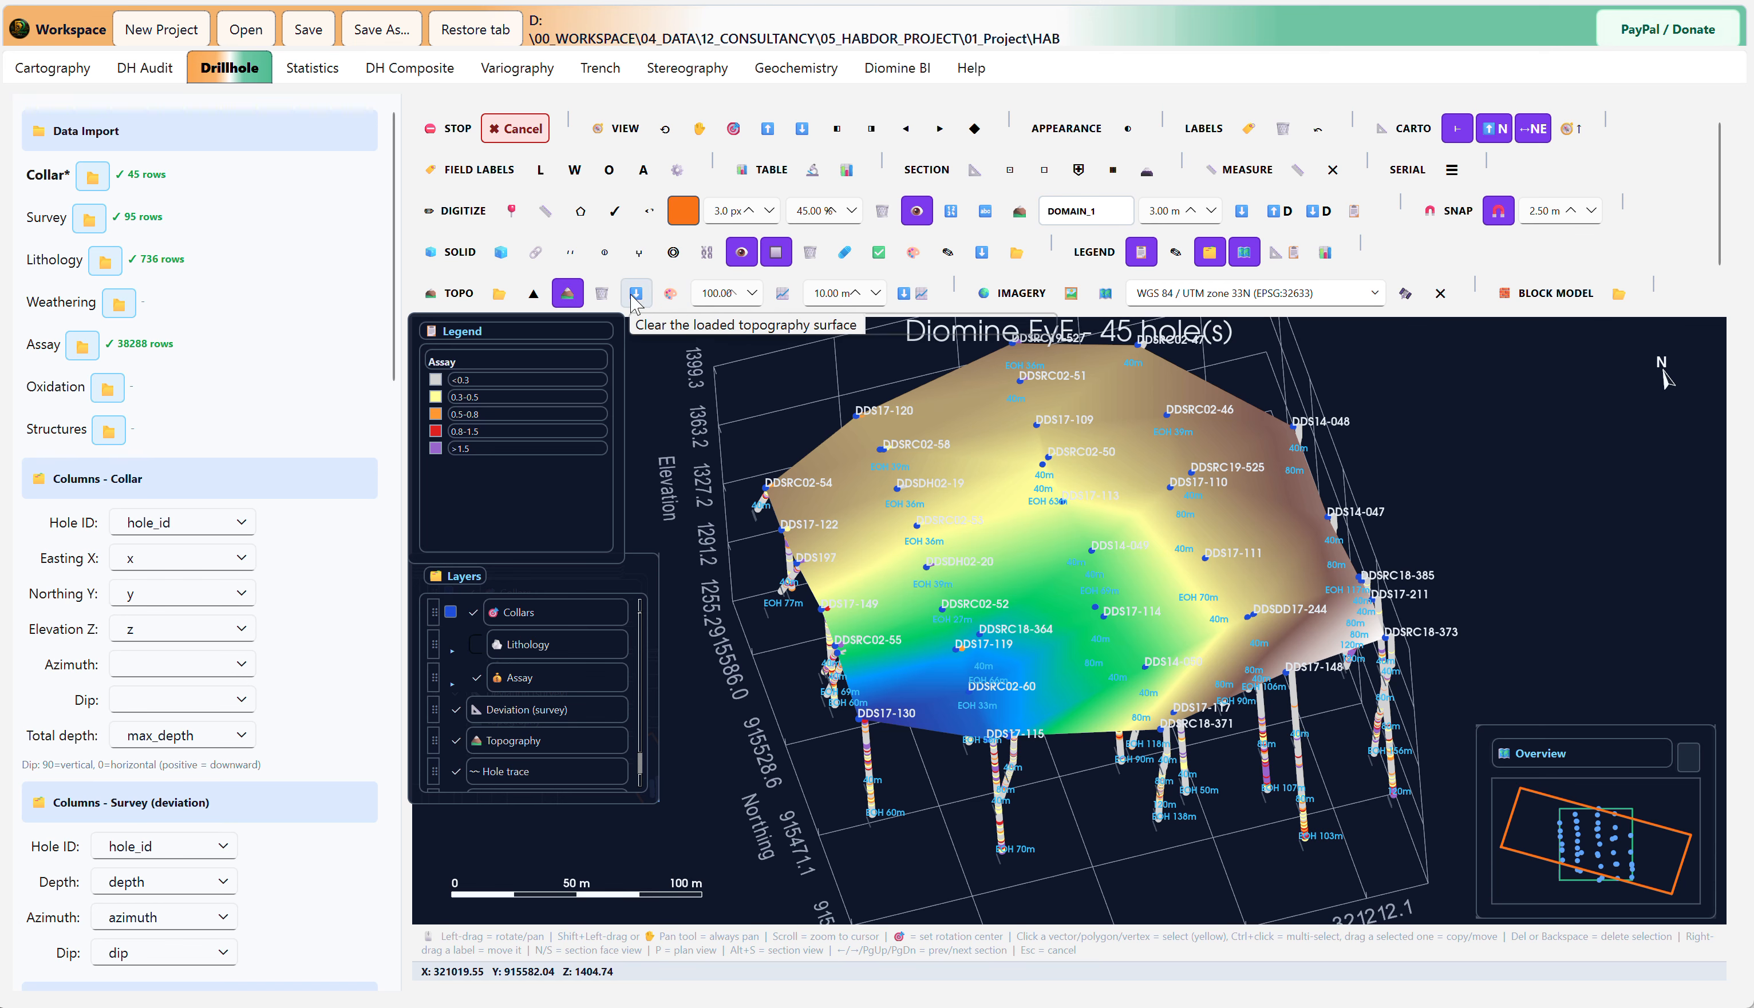
click(775, 301)
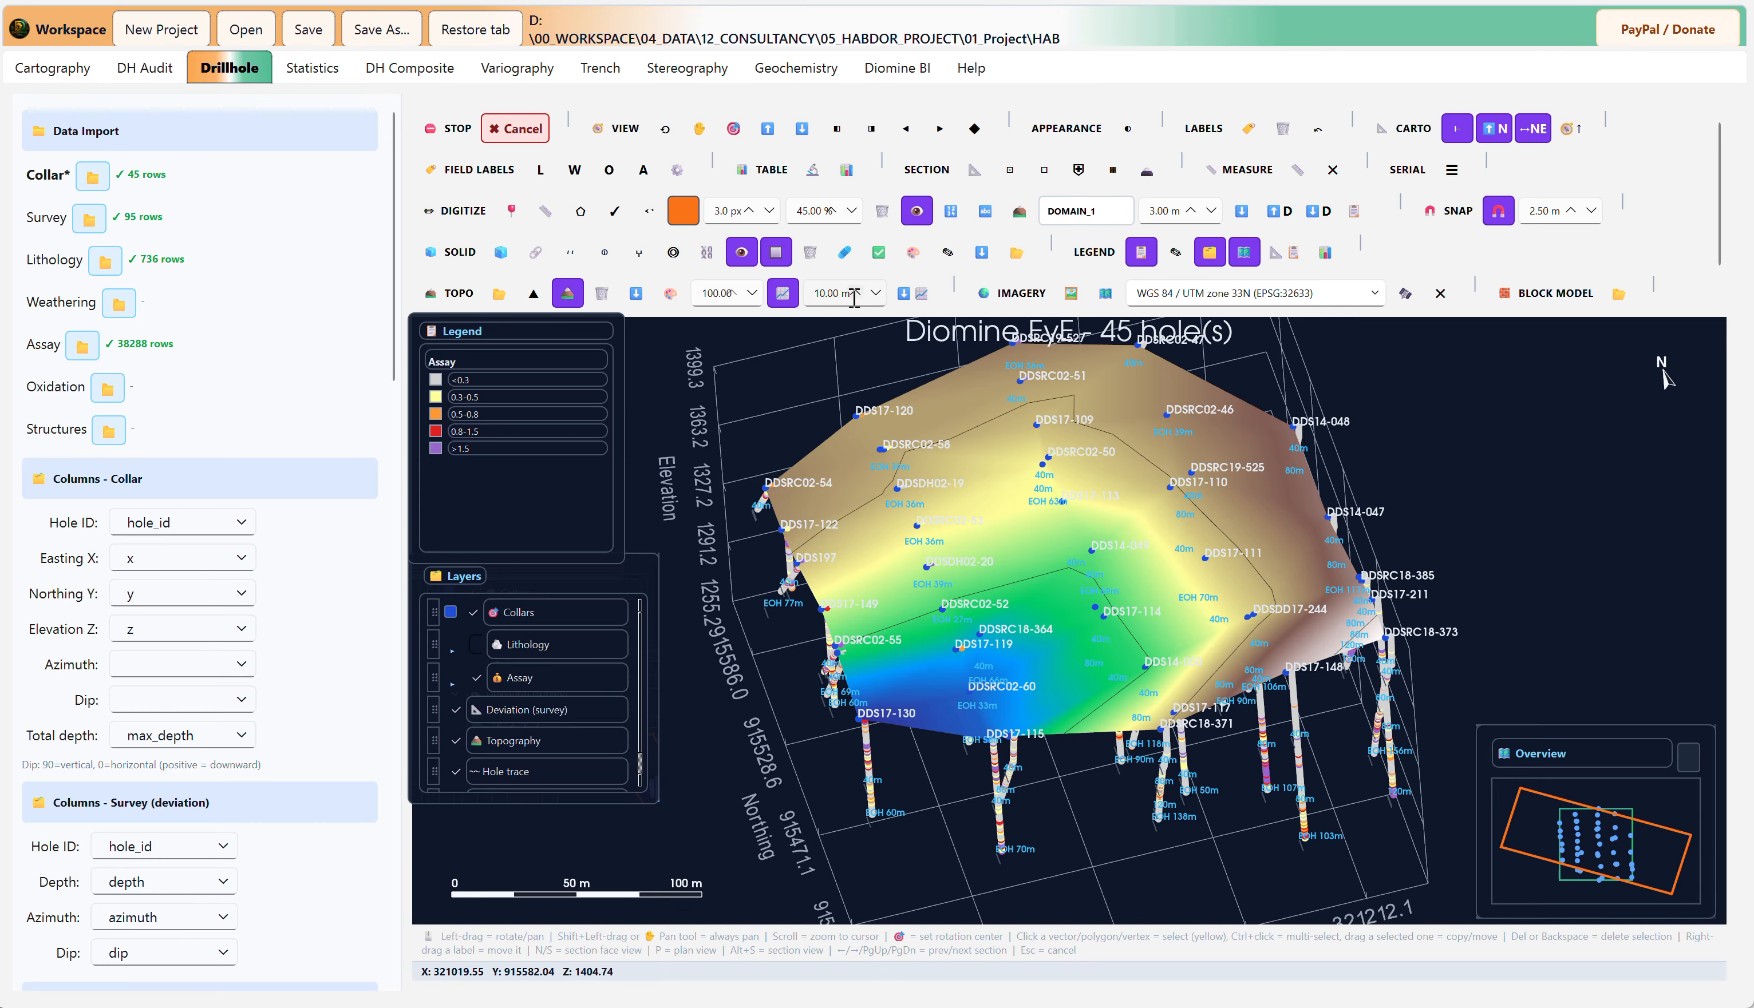
click(836, 294)
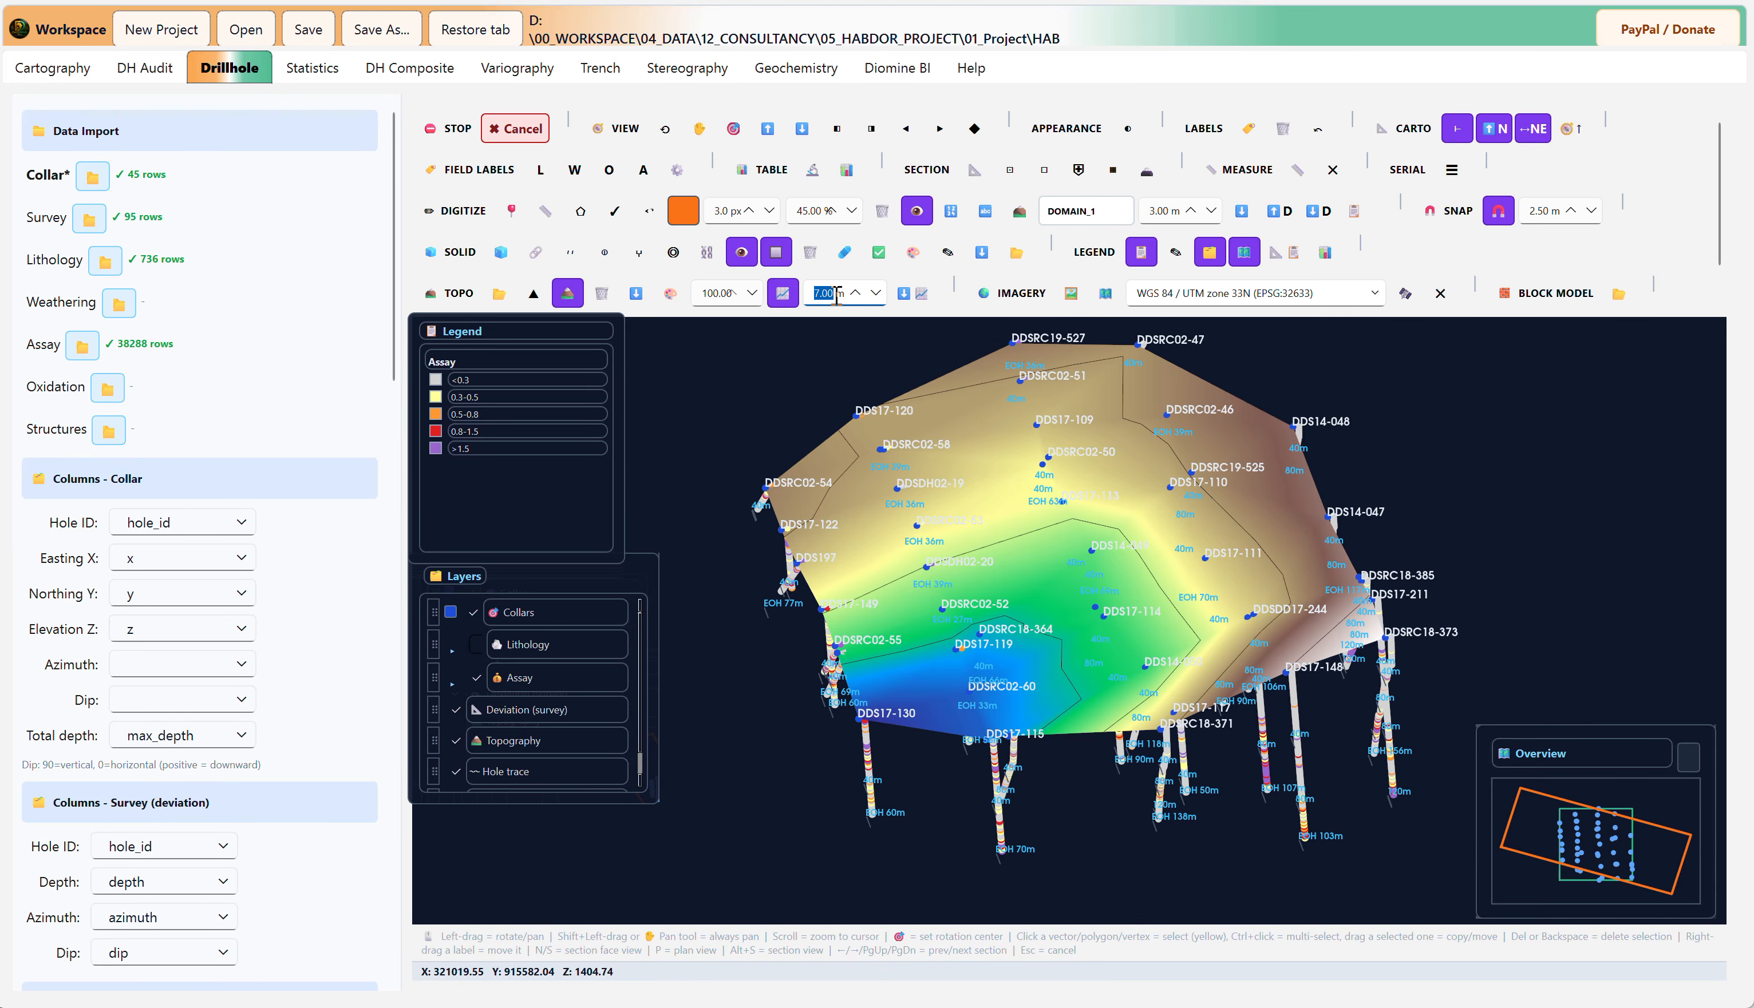
scroll(835, 293, down, 7)
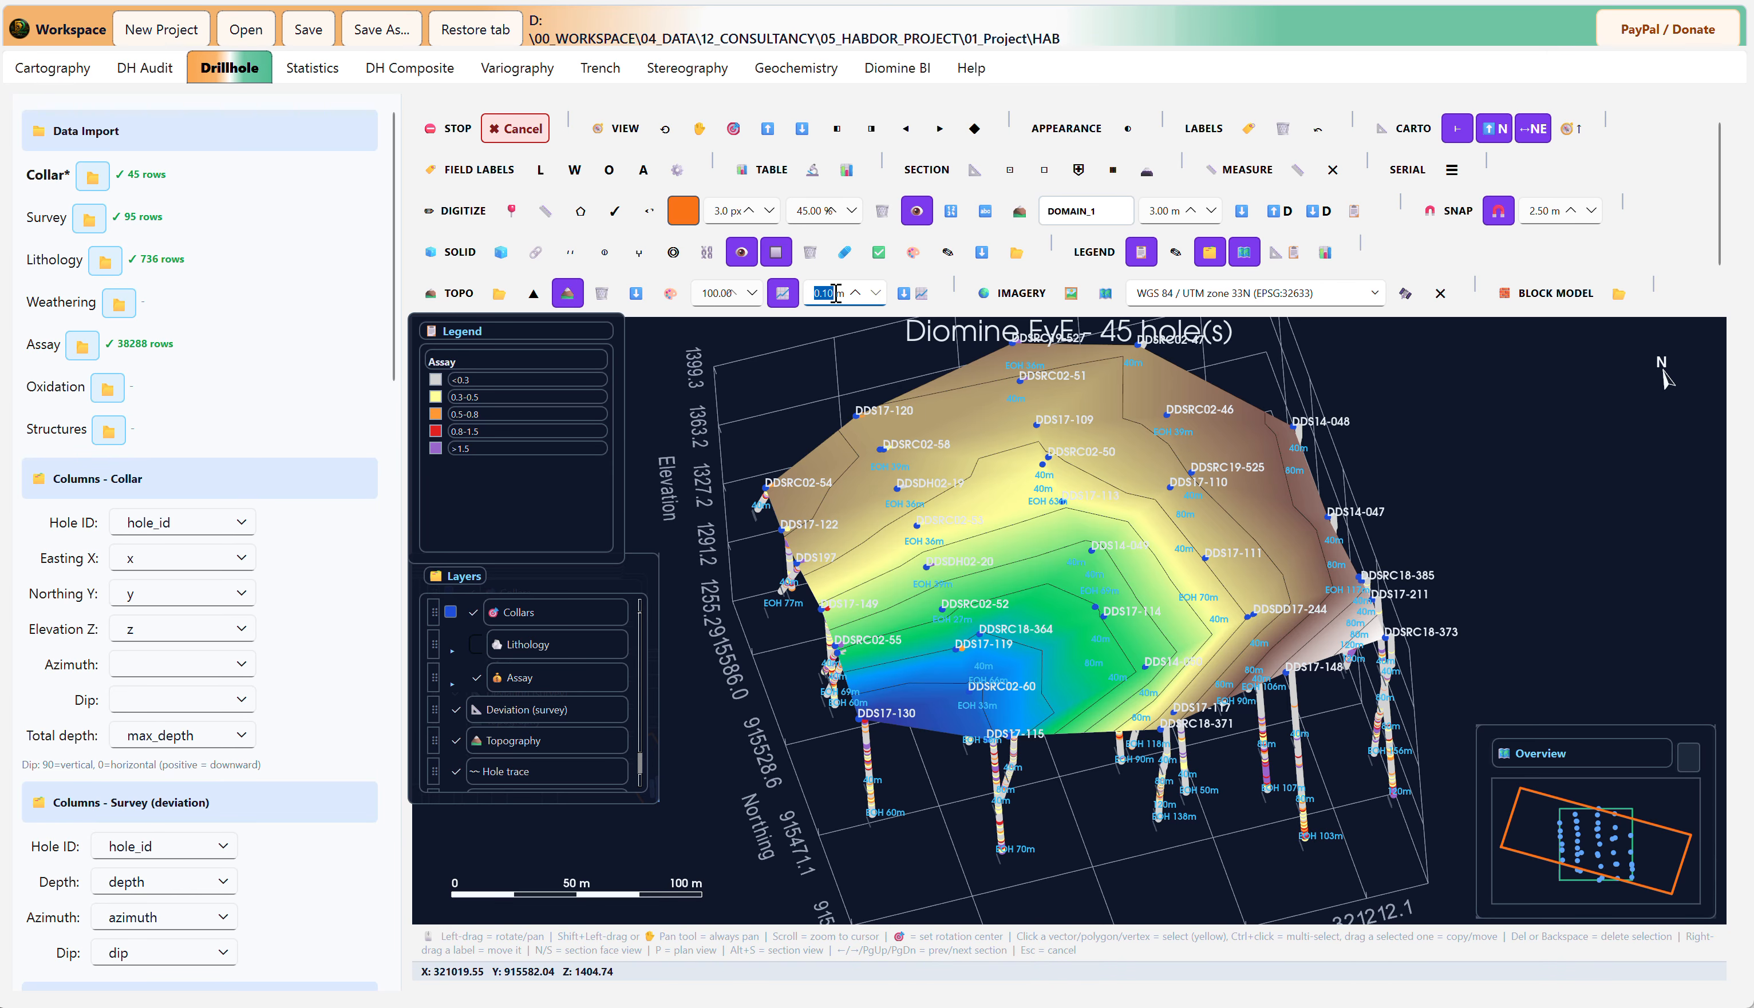
scroll(836, 293, up, 1)
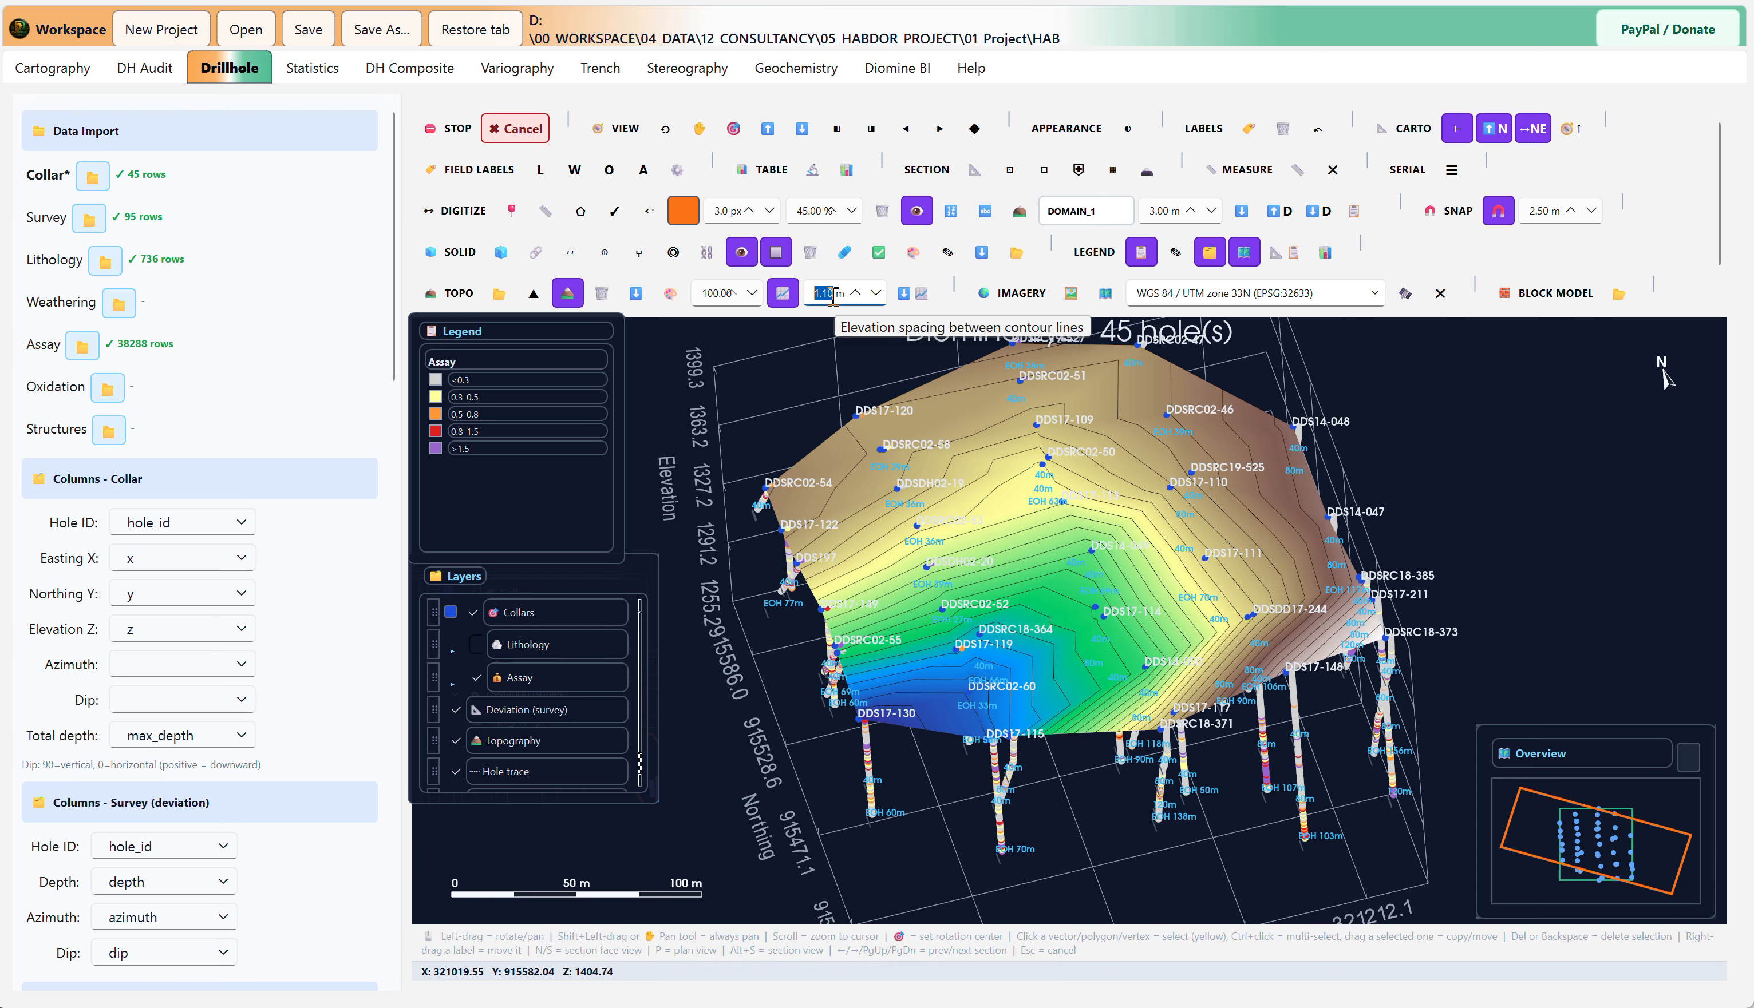
Step: Review the file formats available for exporting the topography contours, and close the export without saving
click(905, 295)
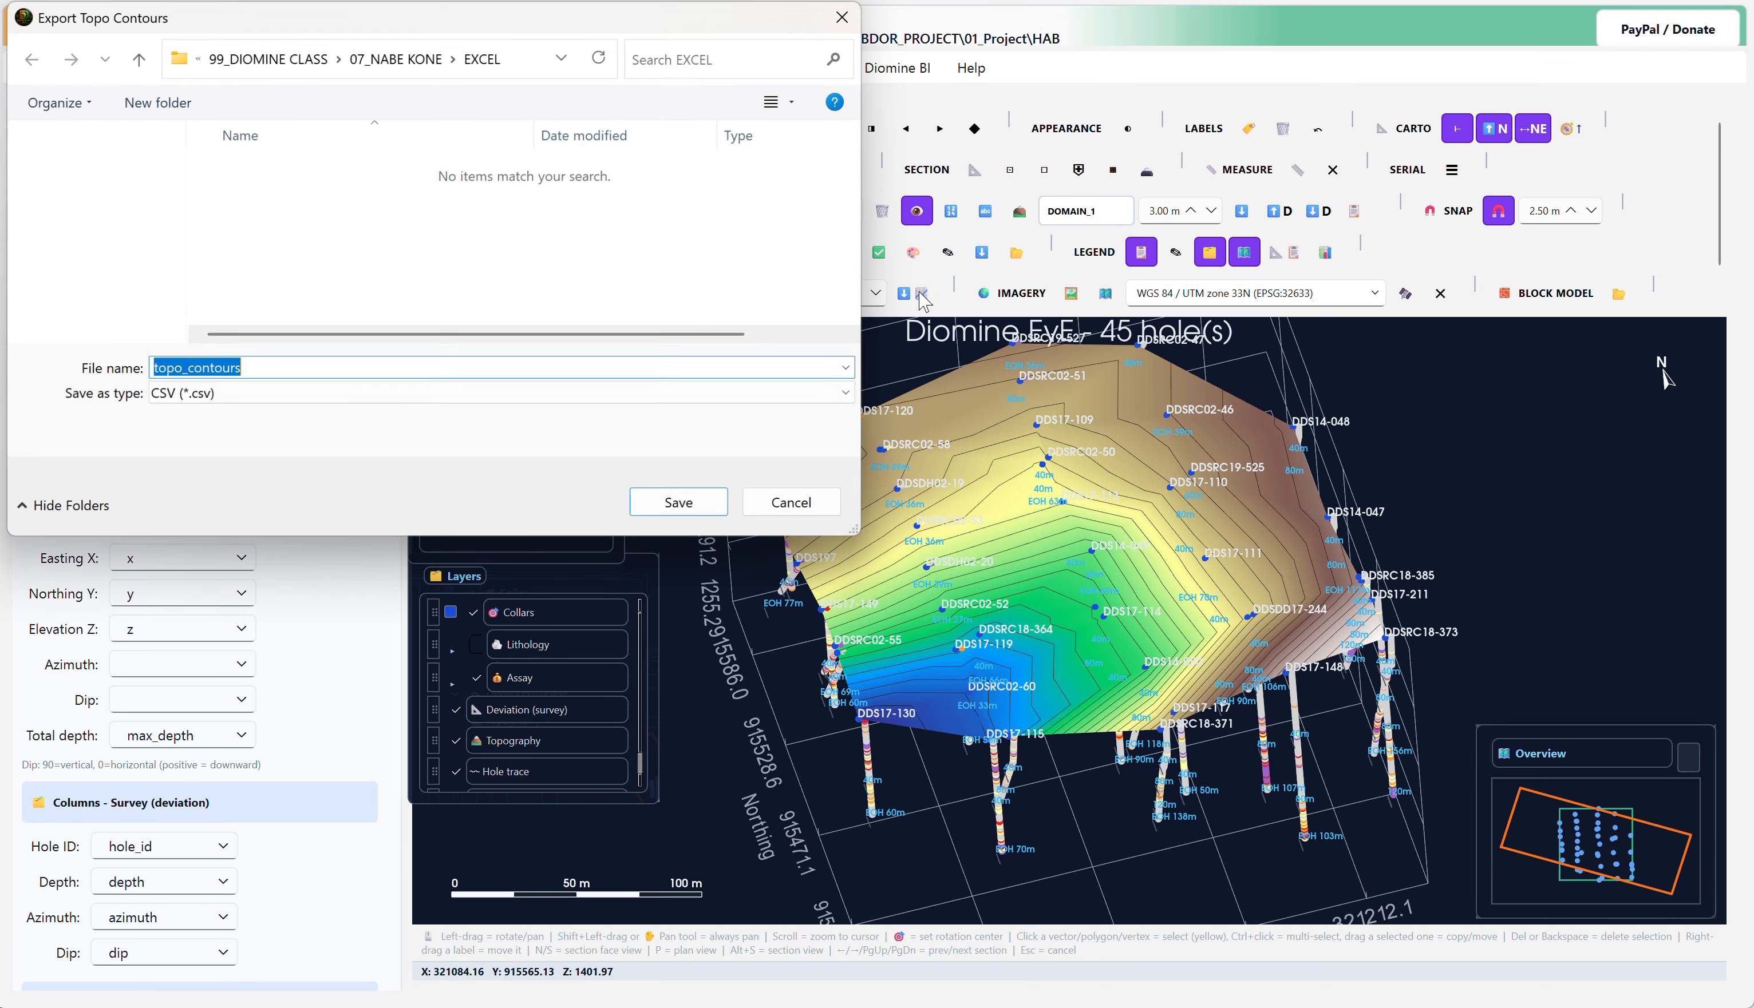
click(247, 395)
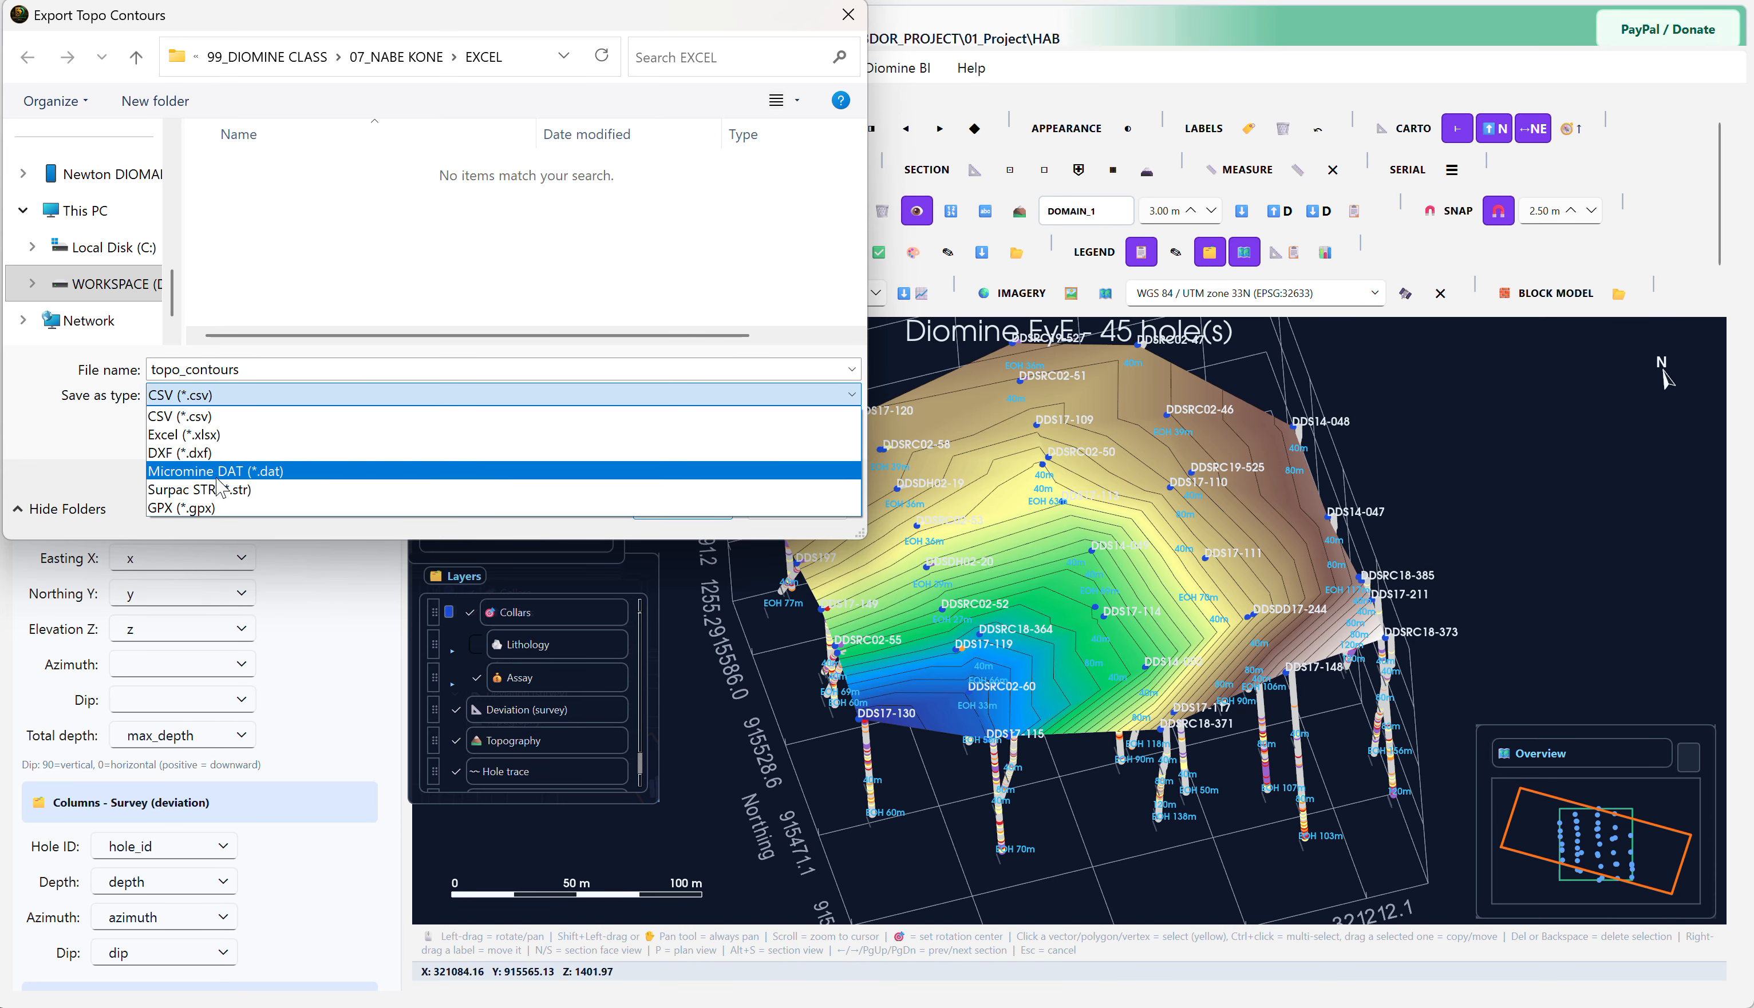
click(1632, 250)
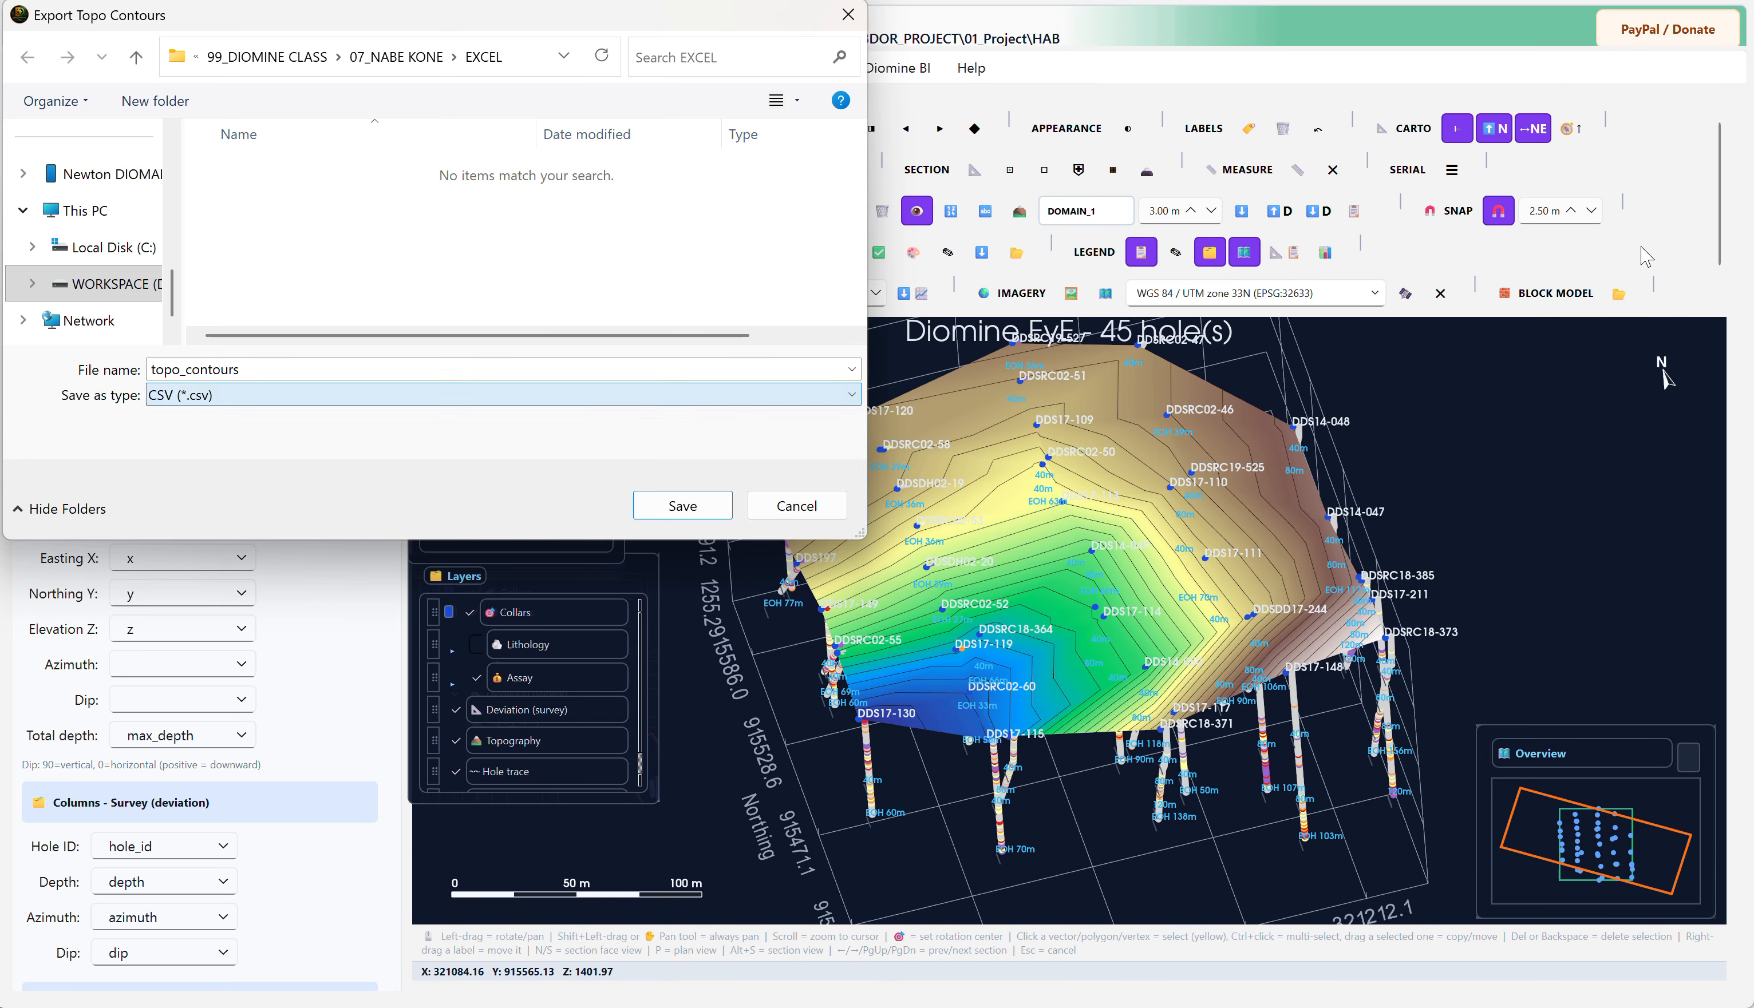
click(793, 505)
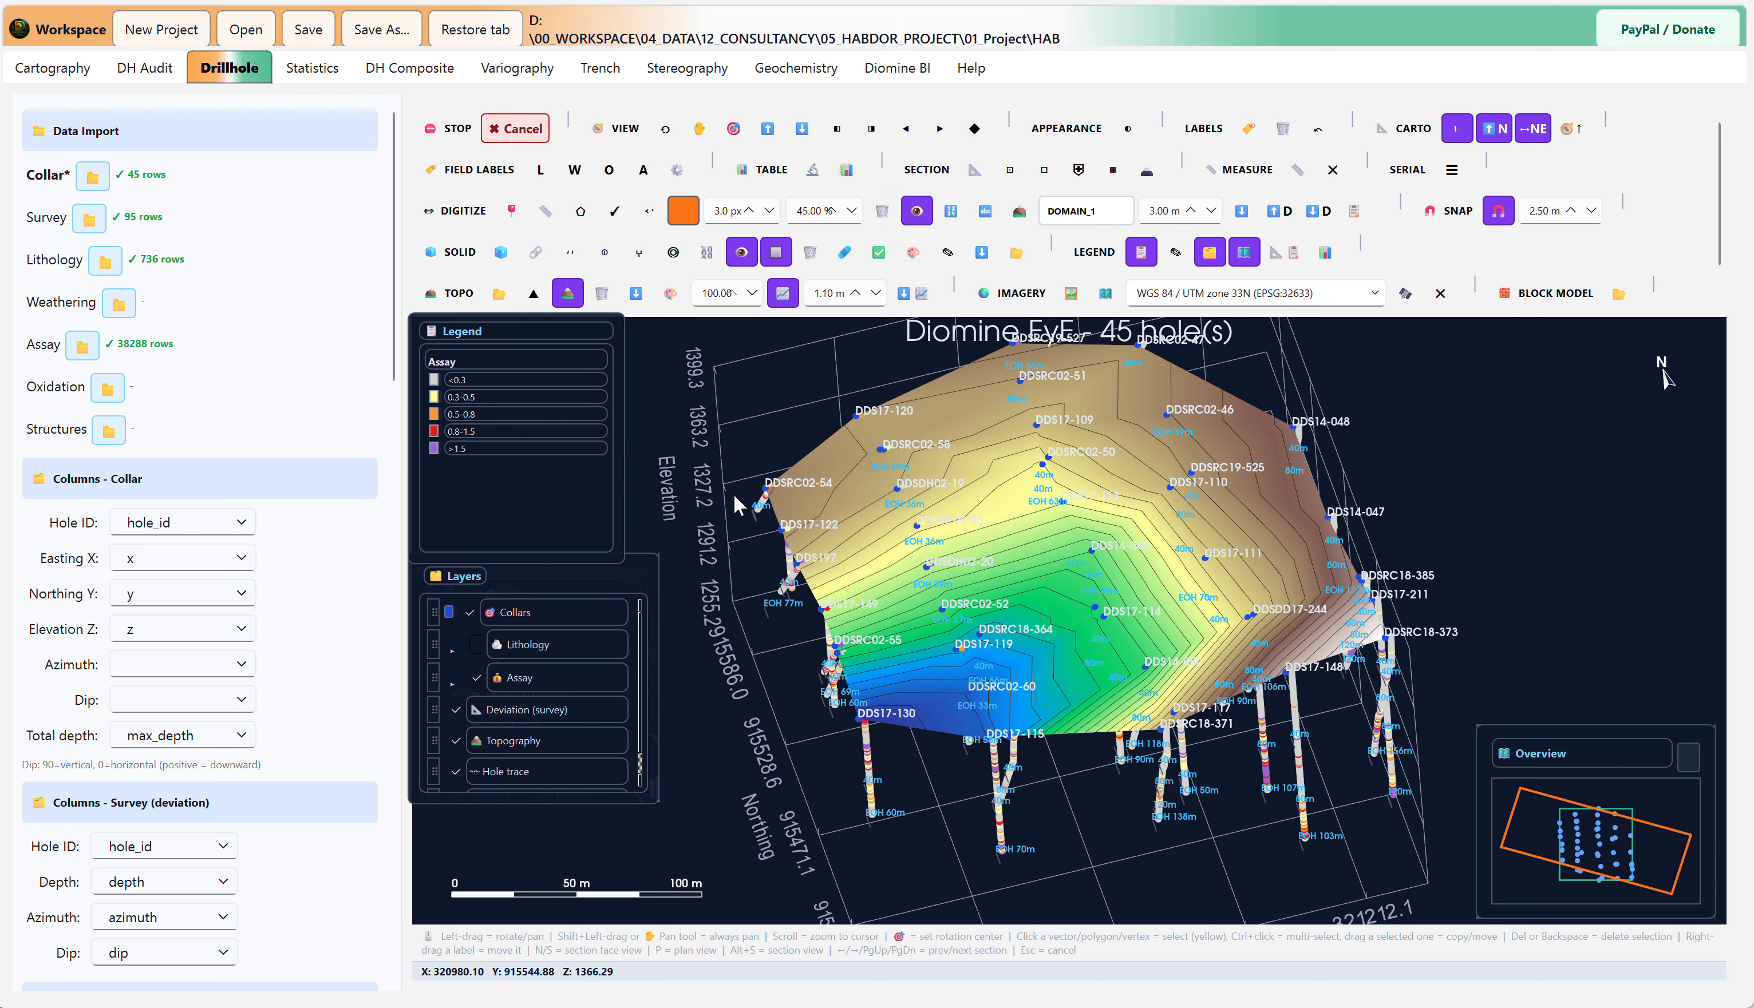
Step: Drape satellite imagery over the topography surface using the WGS 84 / UTM zone 33N (EPSG:32633) coordinate system
mouse_move(1078, 582)
mouse_down()
mouse_move(1052, 529)
mouse_move(1059, 586)
mouse_up()
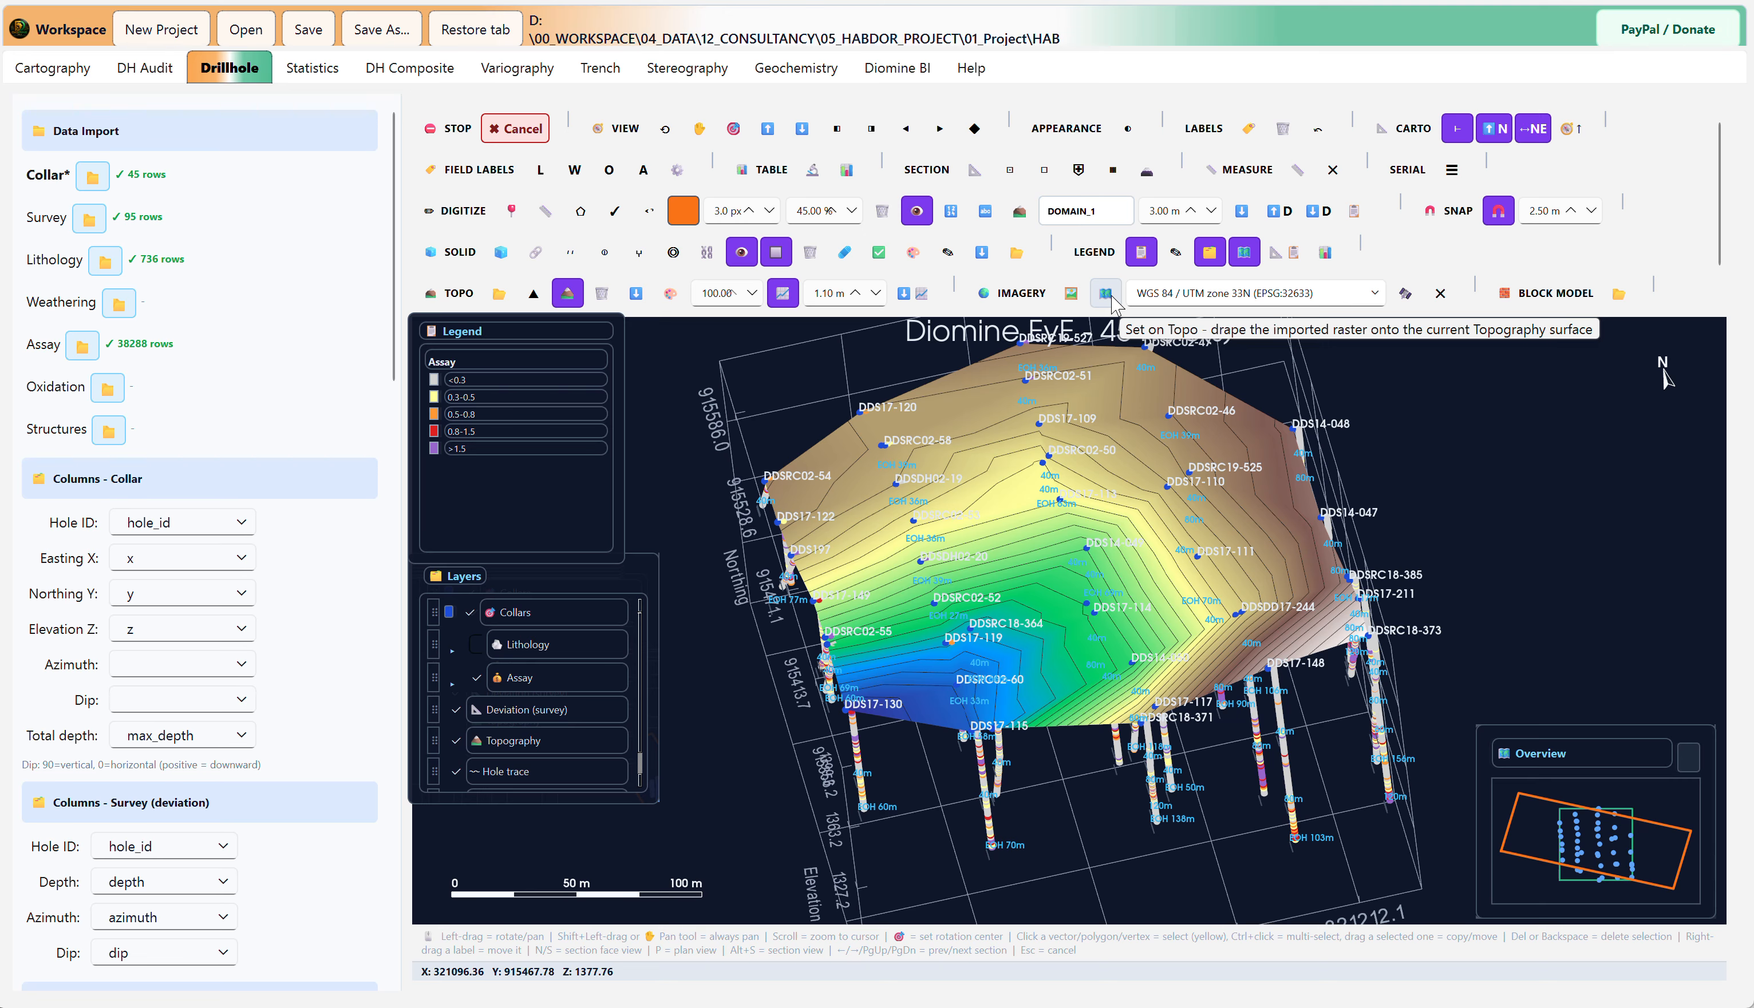
click(1407, 291)
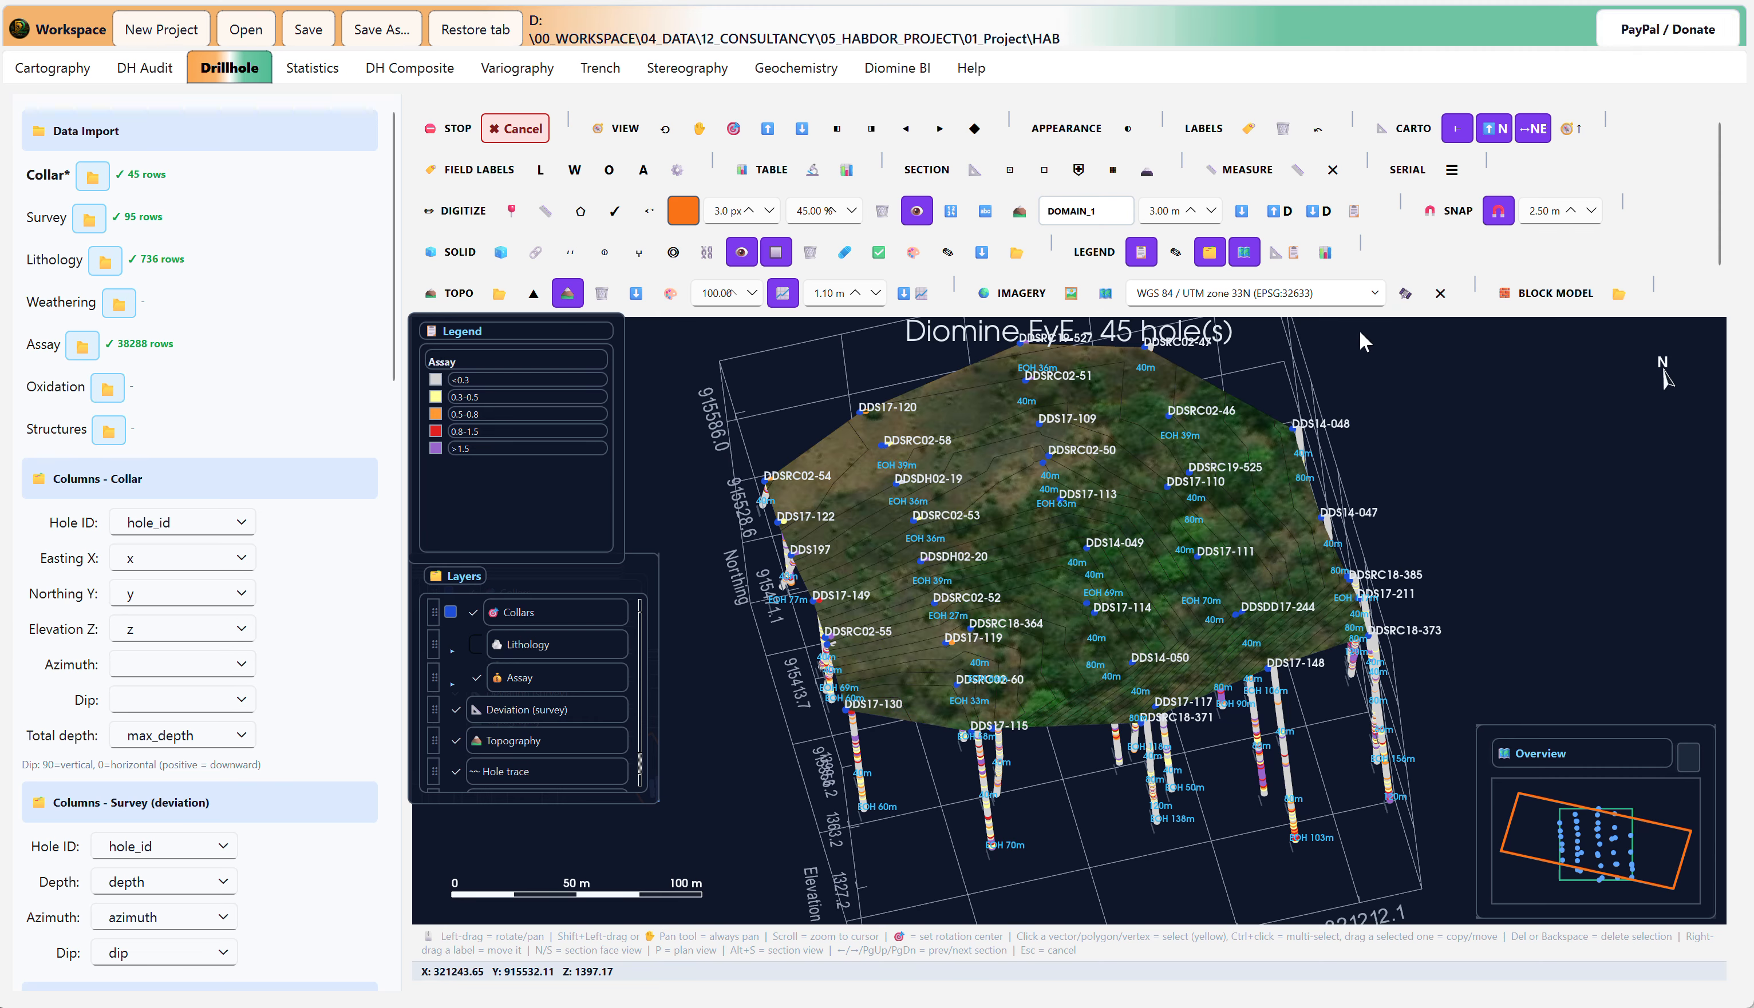
Step: Examine the satellite imagery draped on the topography around the drillhole collars, from several angles and at close range
scroll(1101, 637, up, 3)
drag(1098, 631, 989, 682)
scroll(989, 681, down, 3)
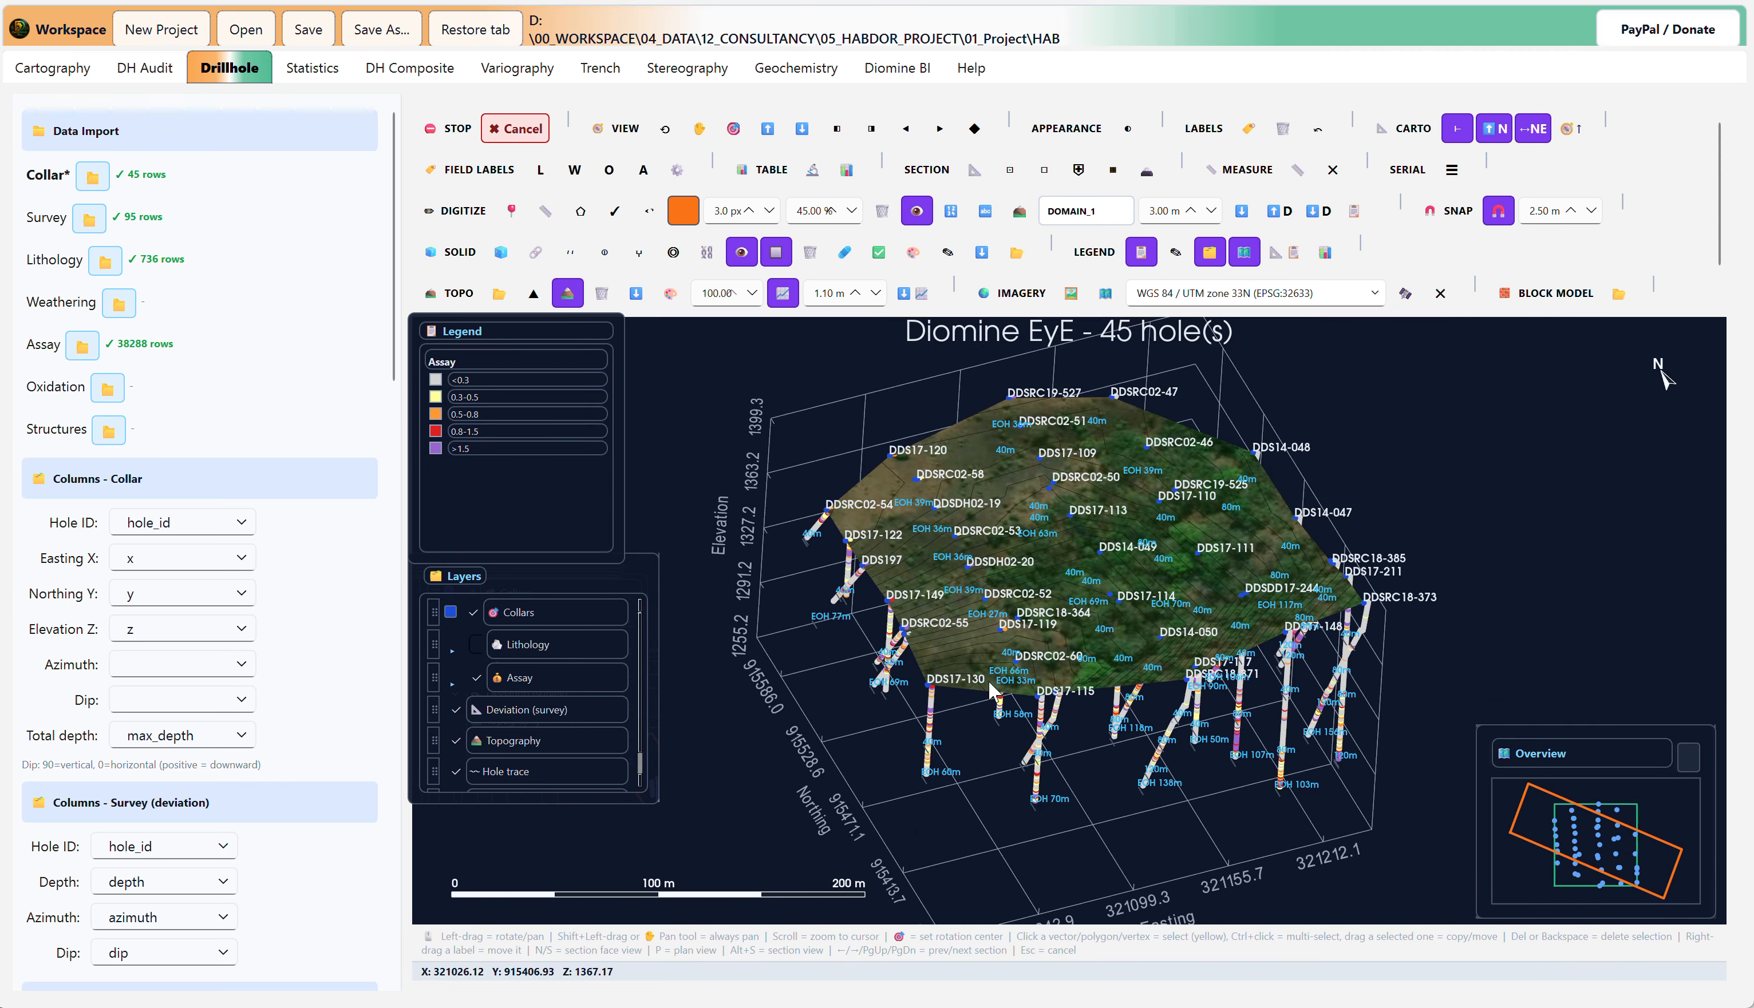
drag(1159, 631, 1106, 730)
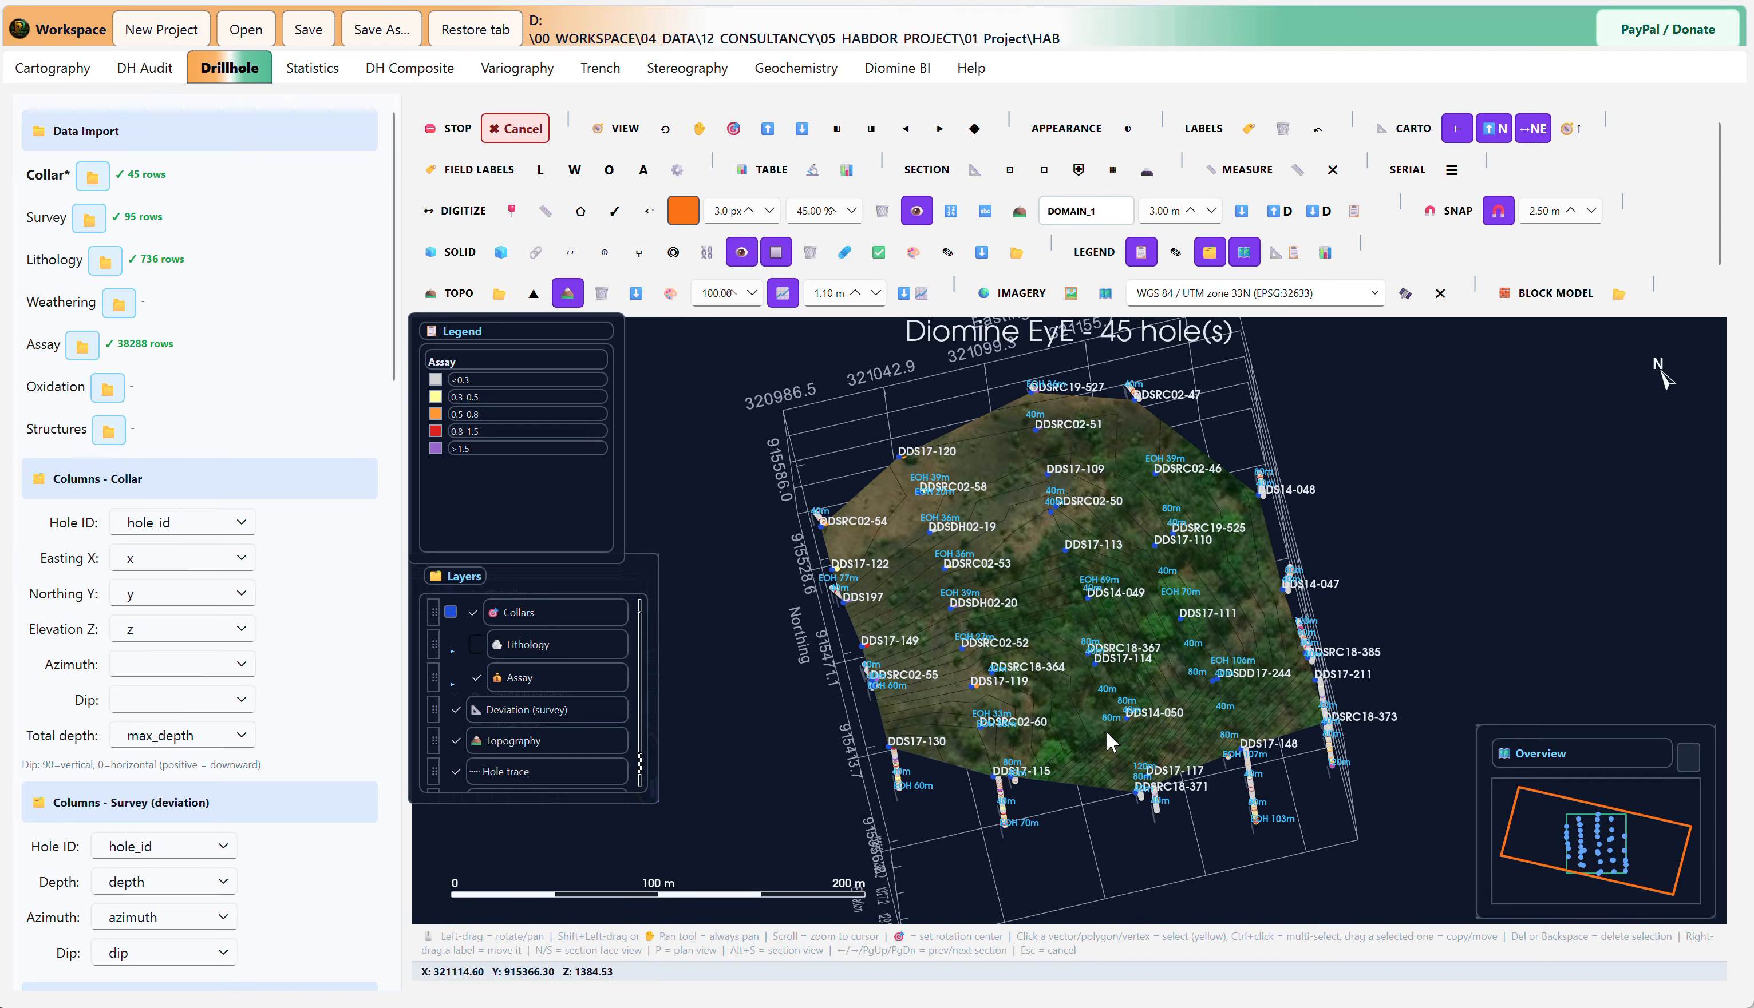
scroll(1094, 608, up, 5)
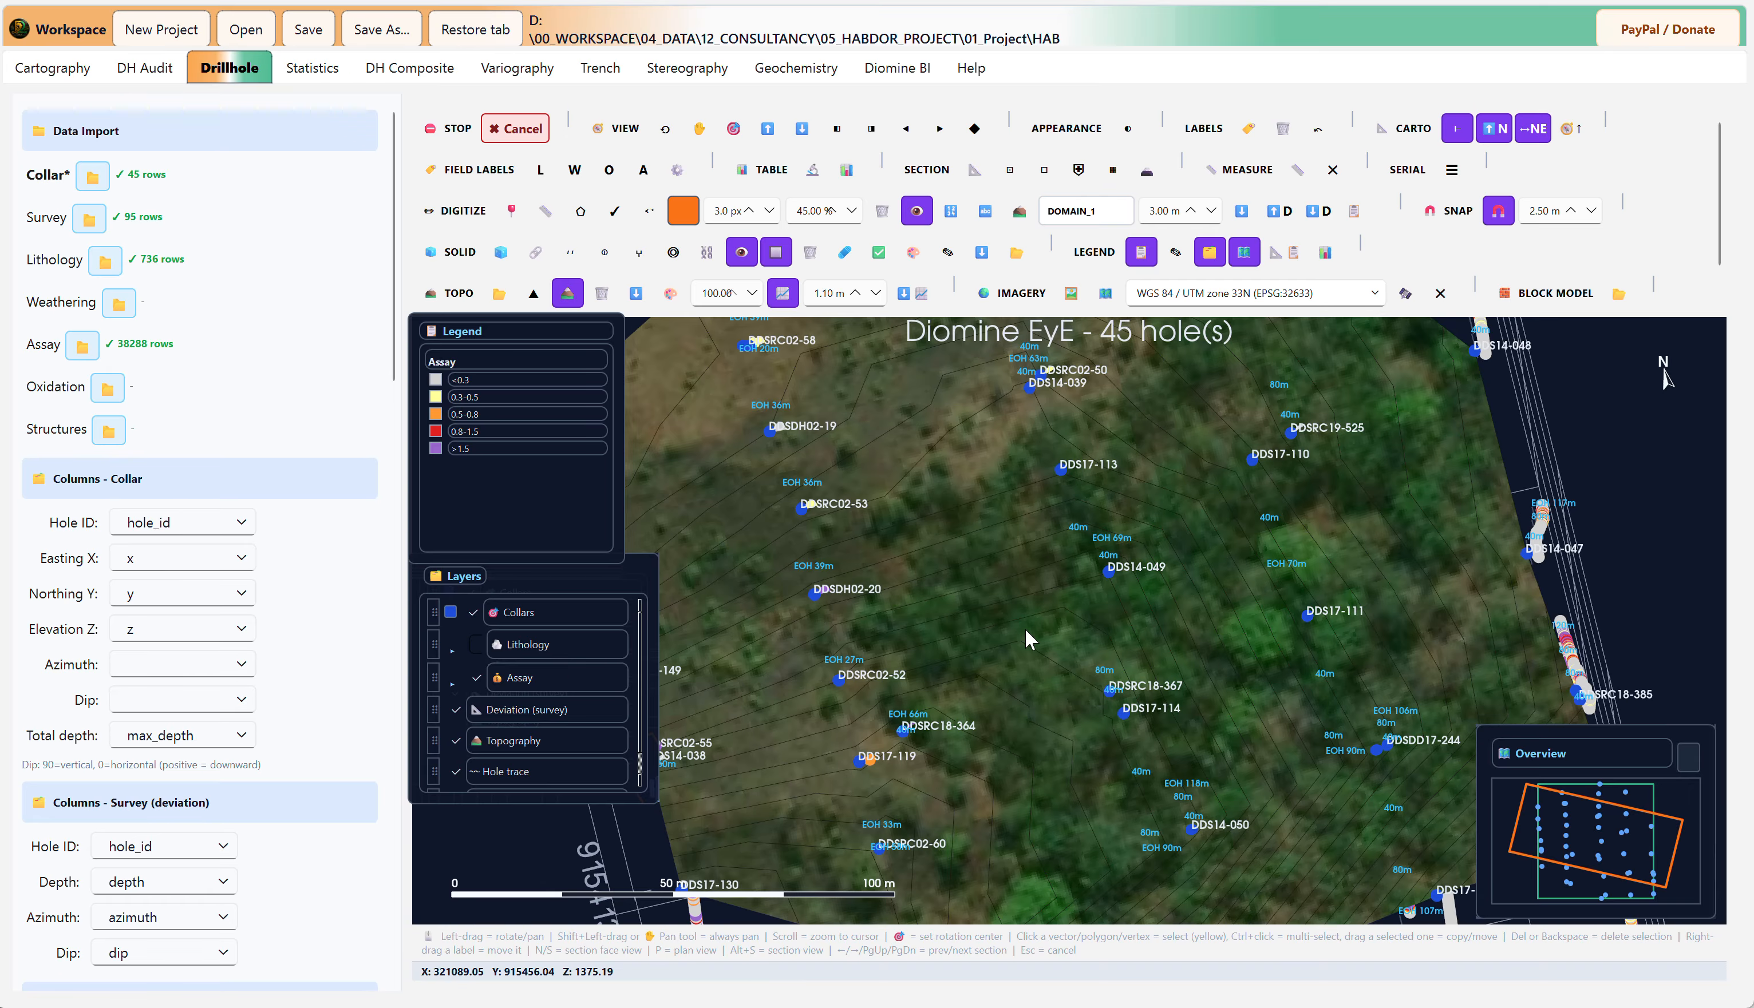
scroll(1012, 656, down, 3)
mouse_move(961, 721)
mouse_down()
mouse_move(1072, 766)
mouse_move(988, 663)
mouse_move(955, 723)
mouse_up()
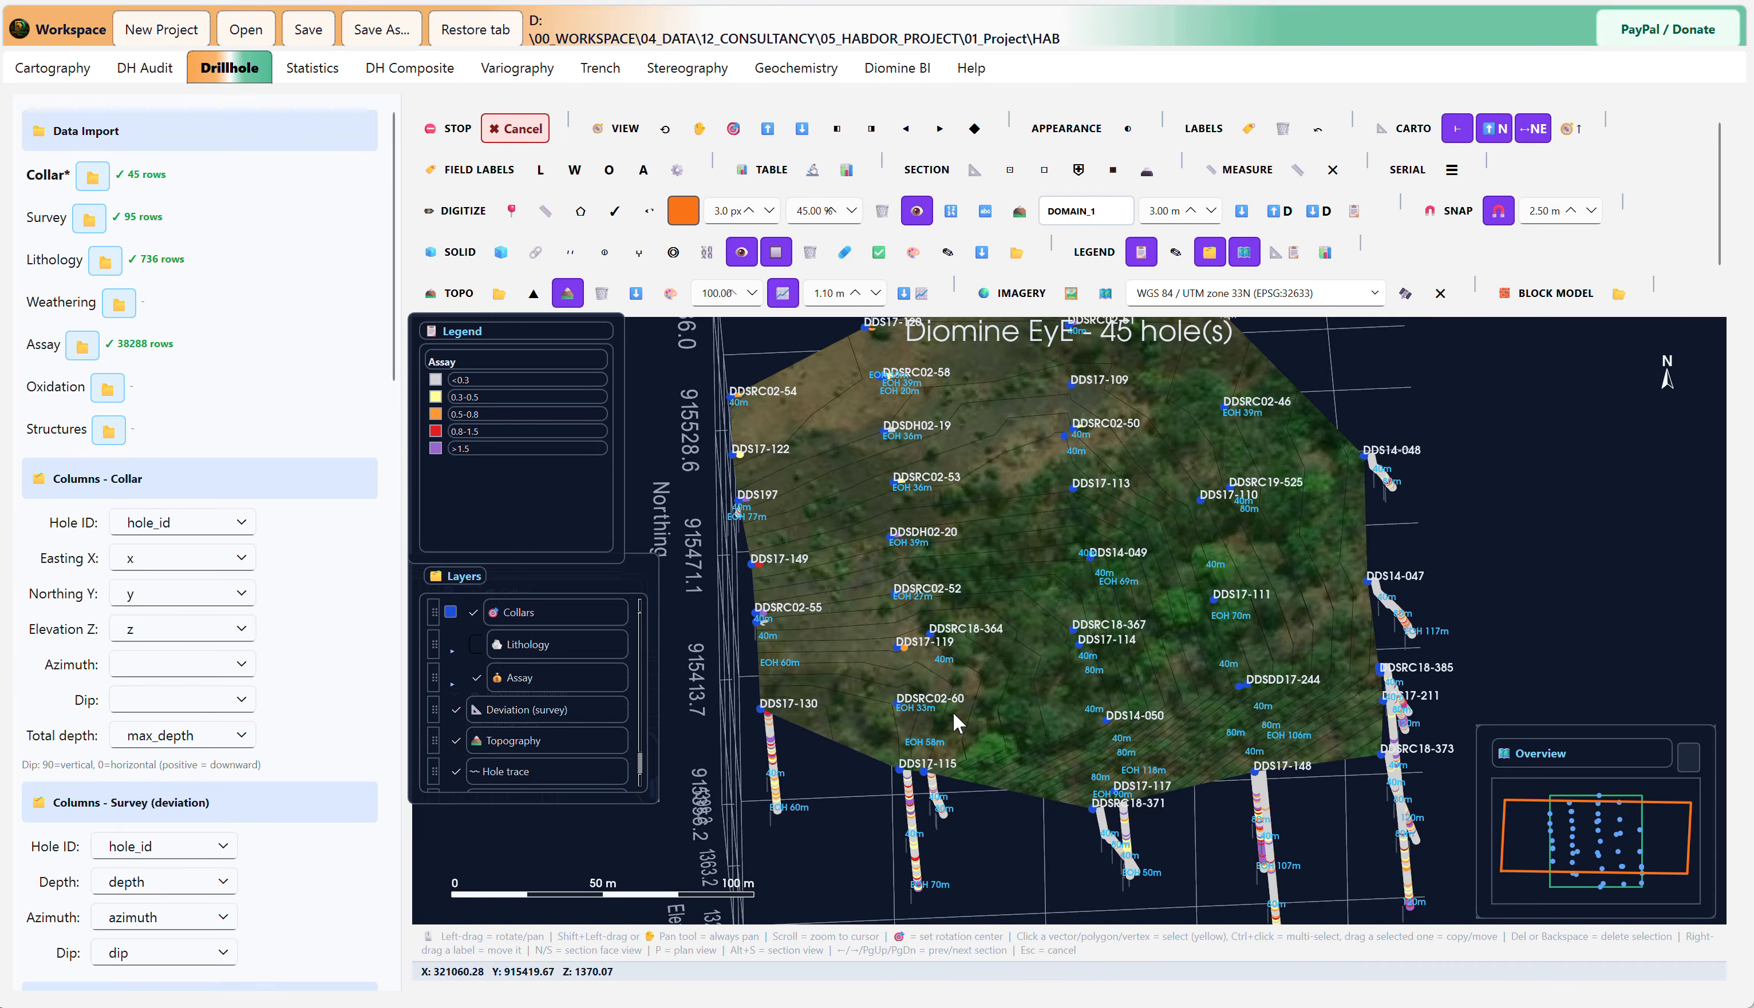
scroll(981, 672, up, 5)
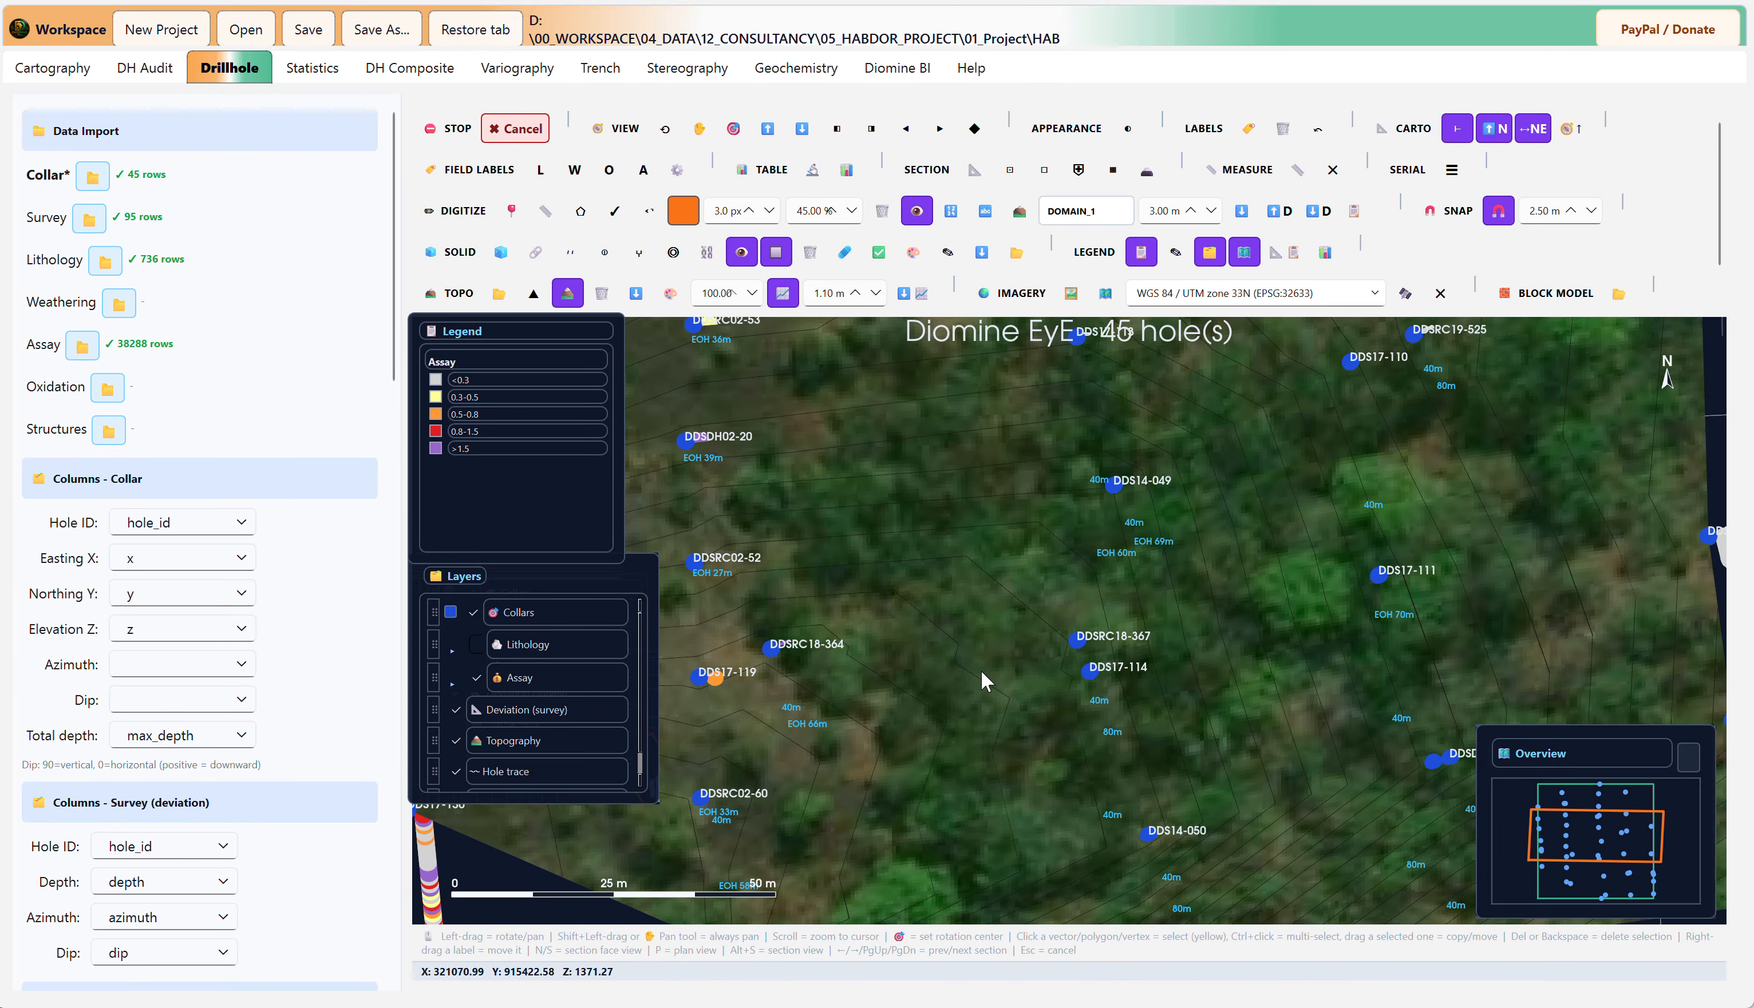
drag(1035, 760, 1100, 708)
scroll(1100, 708, down, 4)
drag(887, 703, 887, 650)
scroll(961, 579, down, 3)
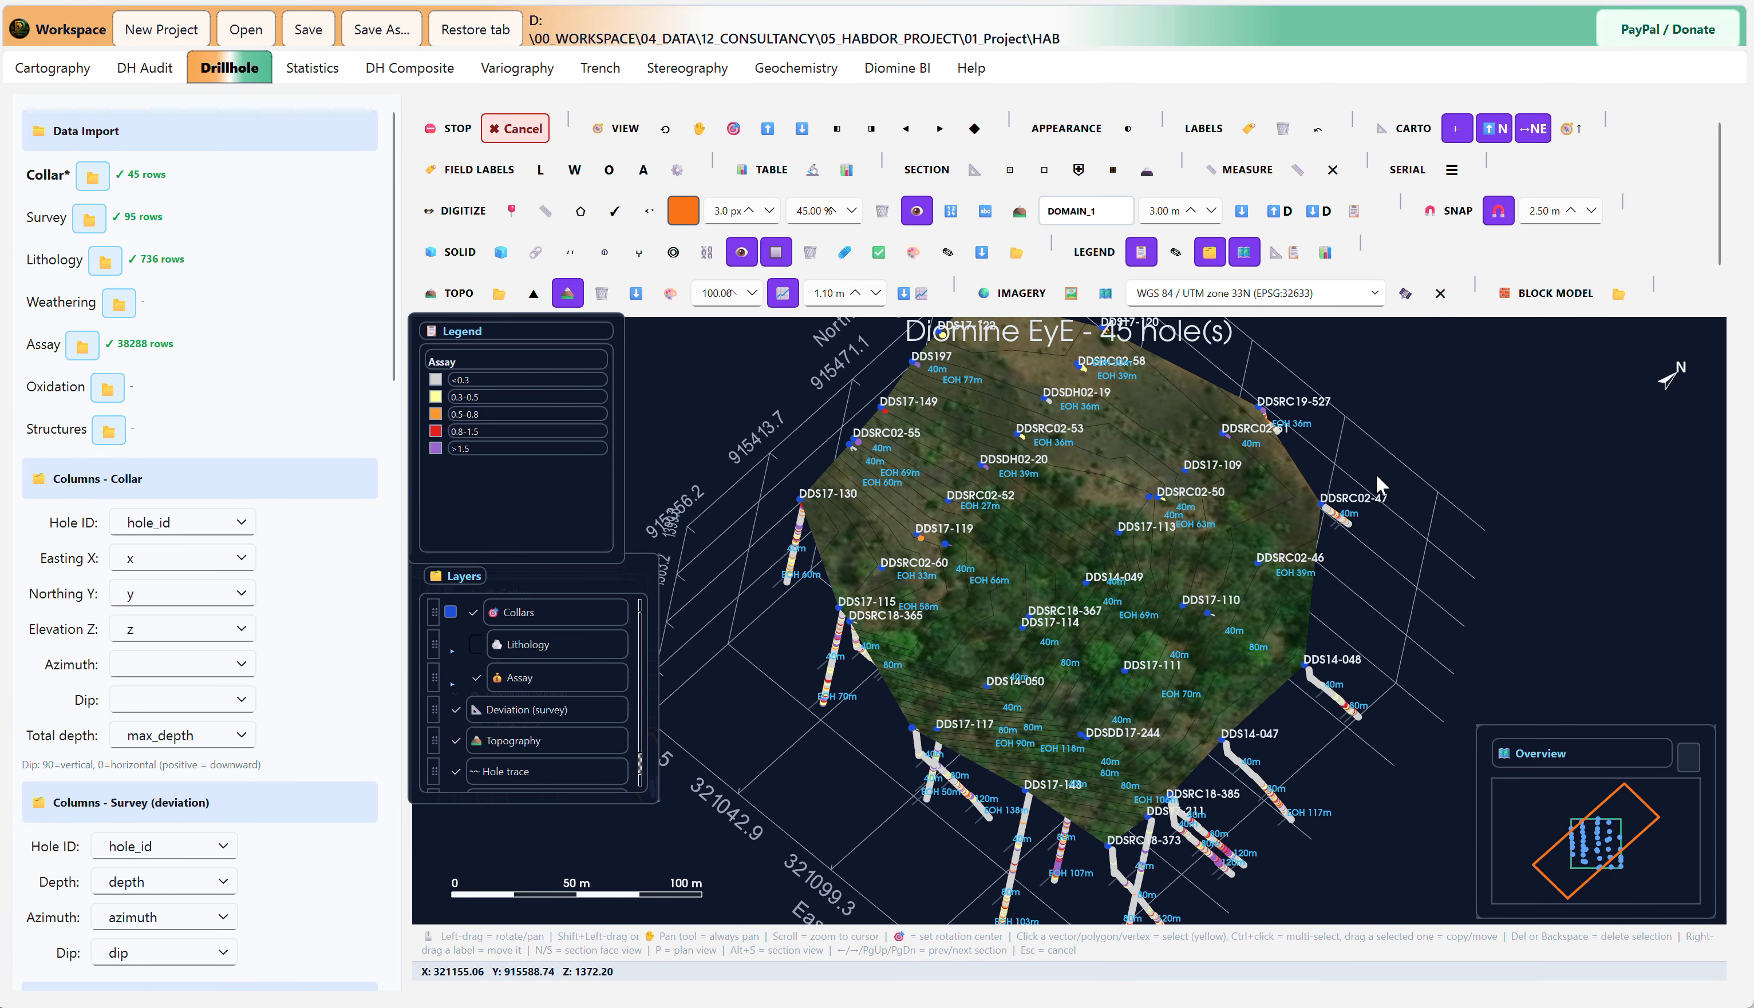
scroll(1160, 657, up, 5)
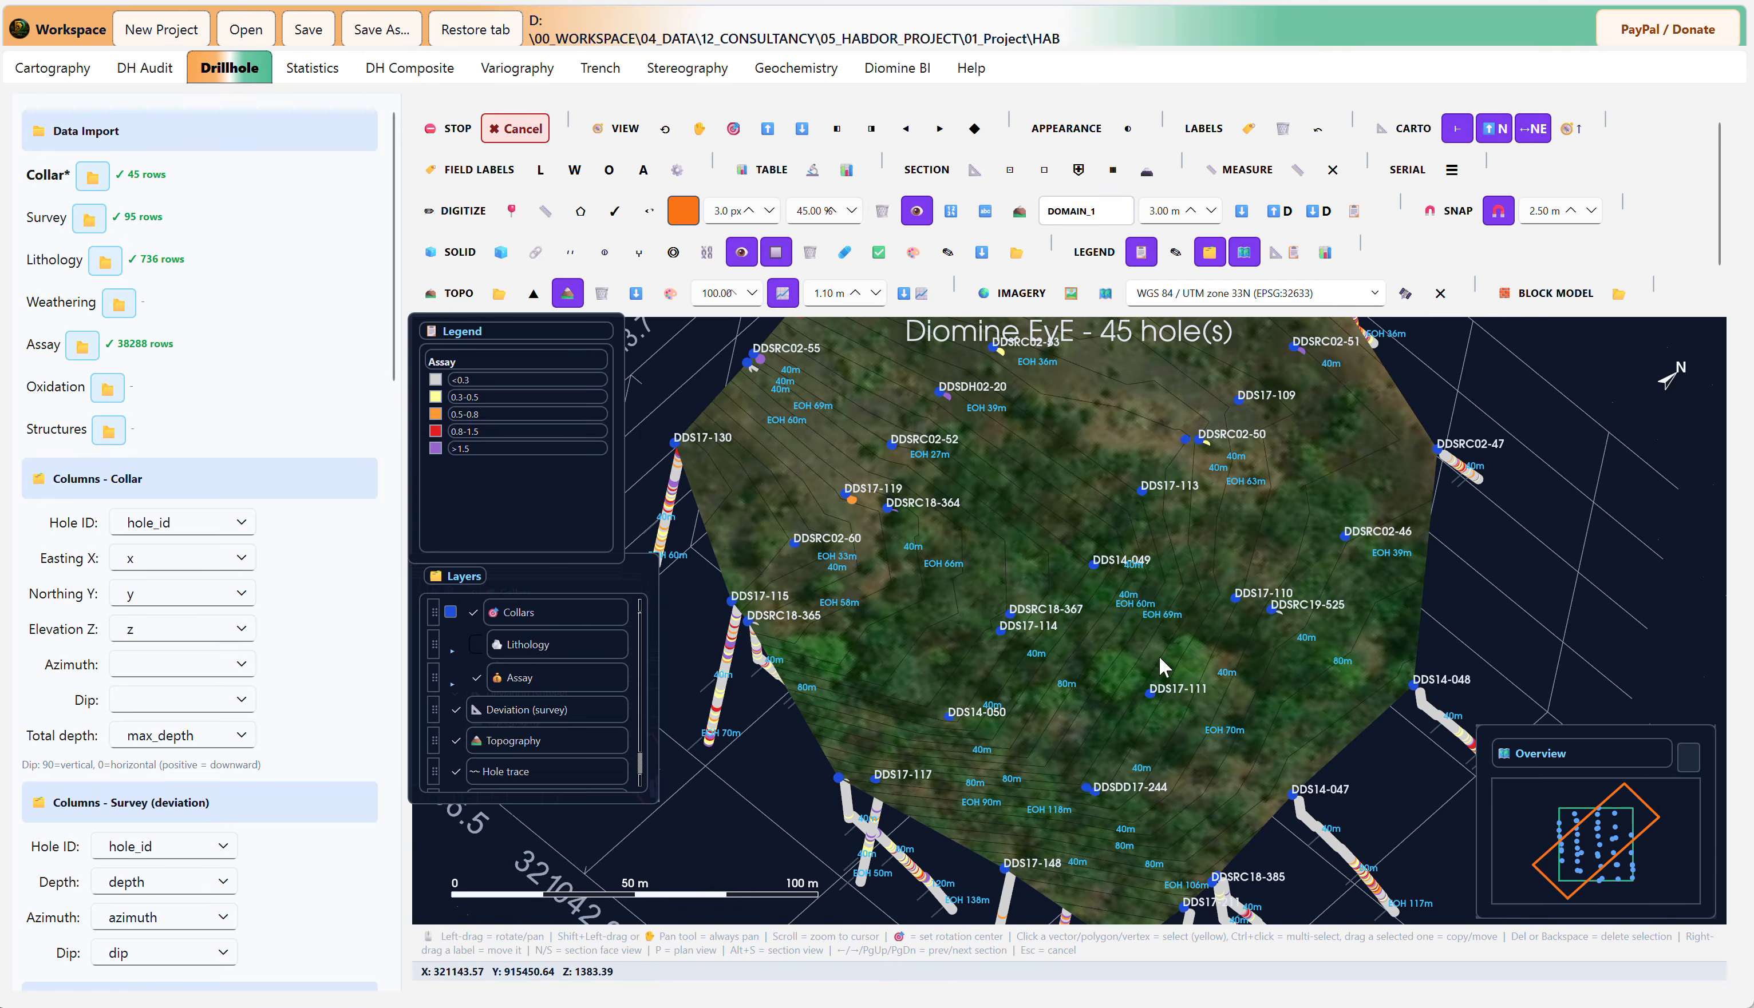
scroll(1164, 663, down, 5)
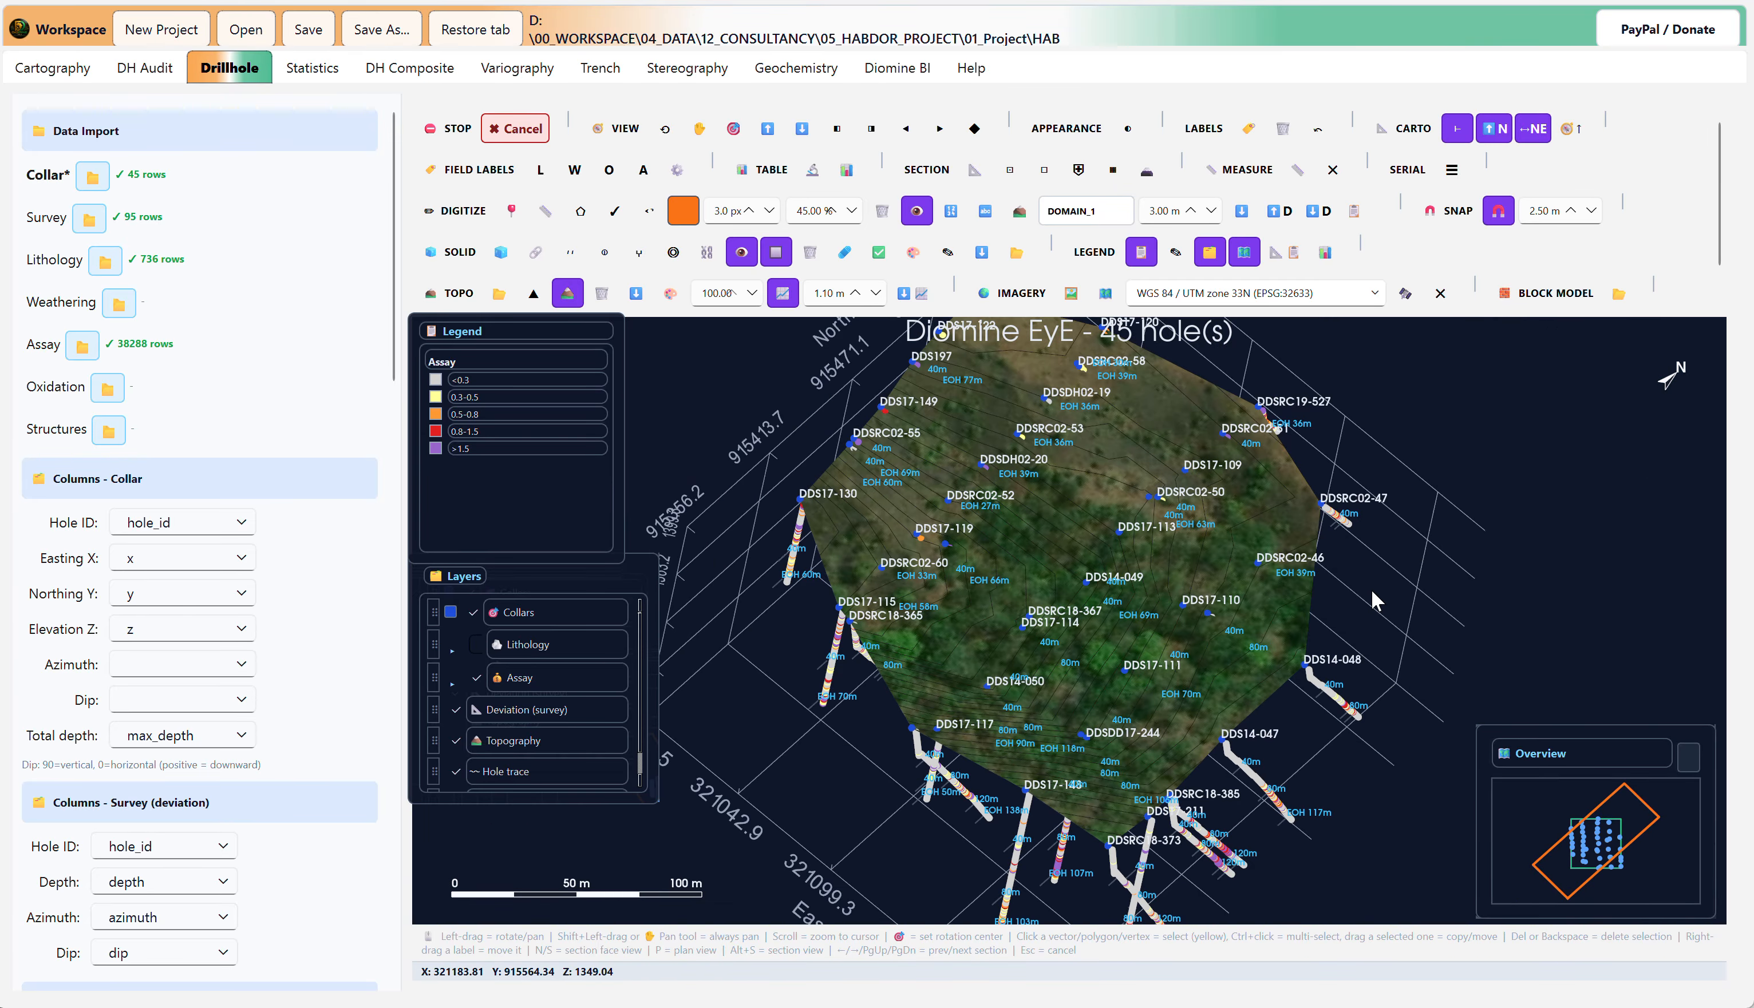
Step: Return the model to plan view and activate the SEC_01 section from the layers
key(p)
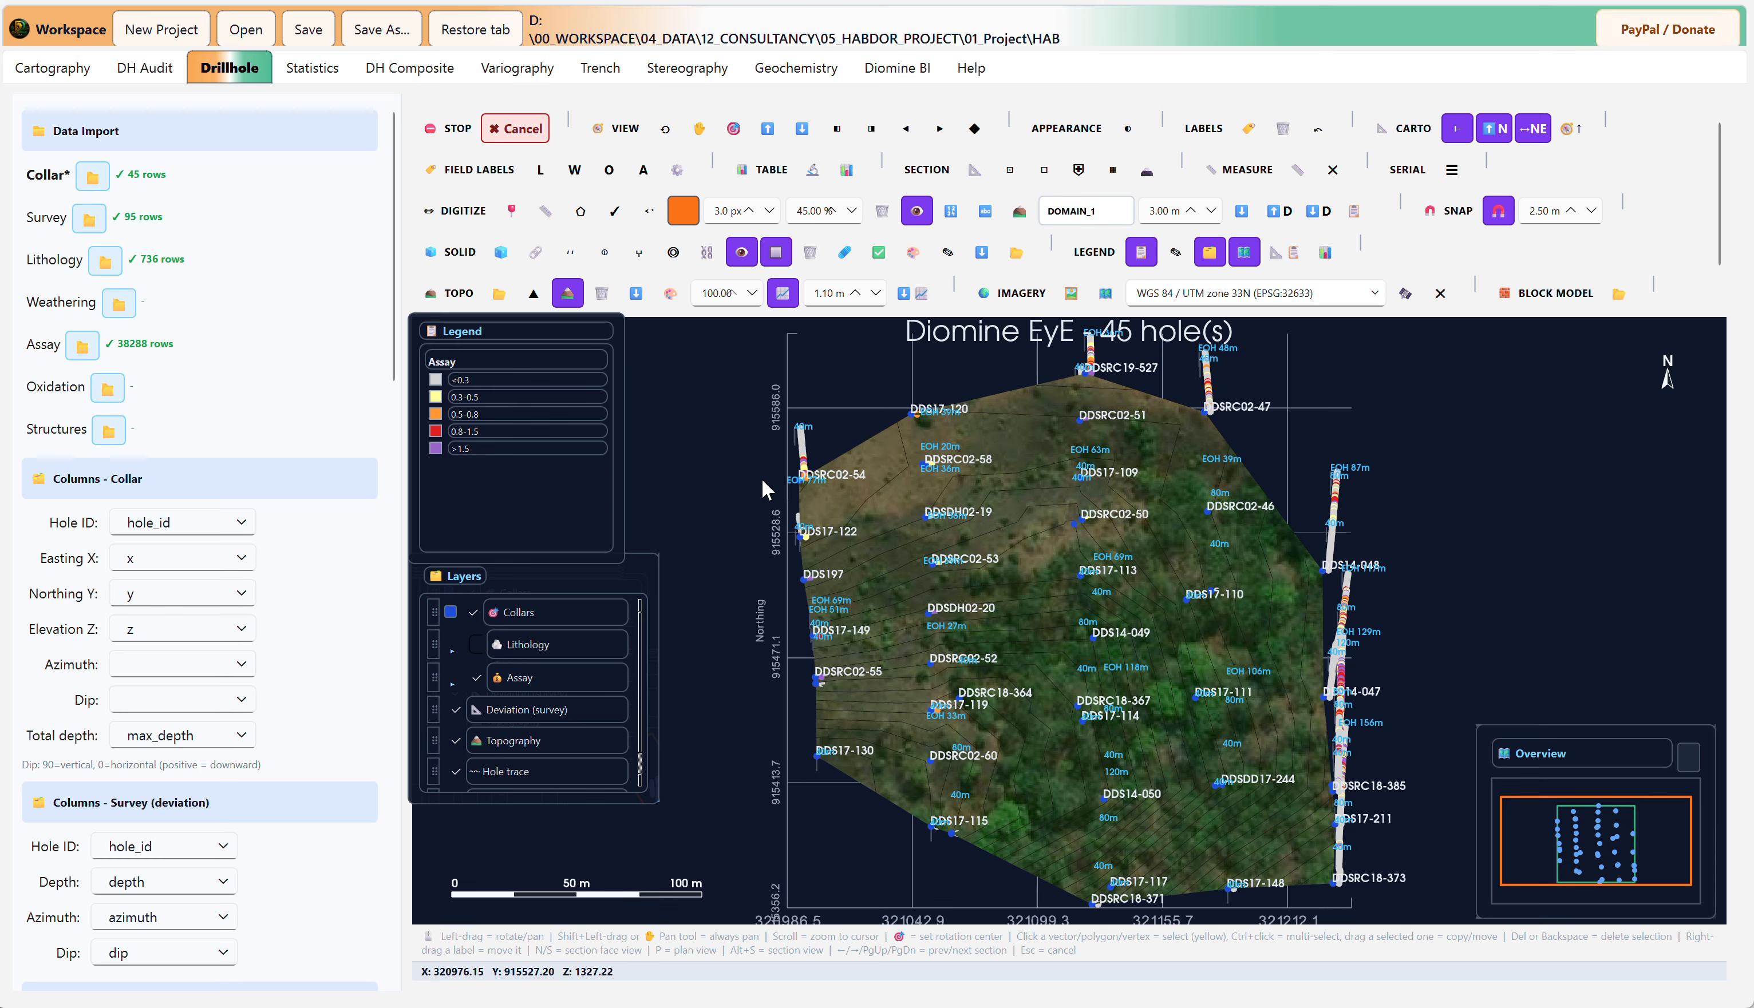
scroll(494, 740, down, 1)
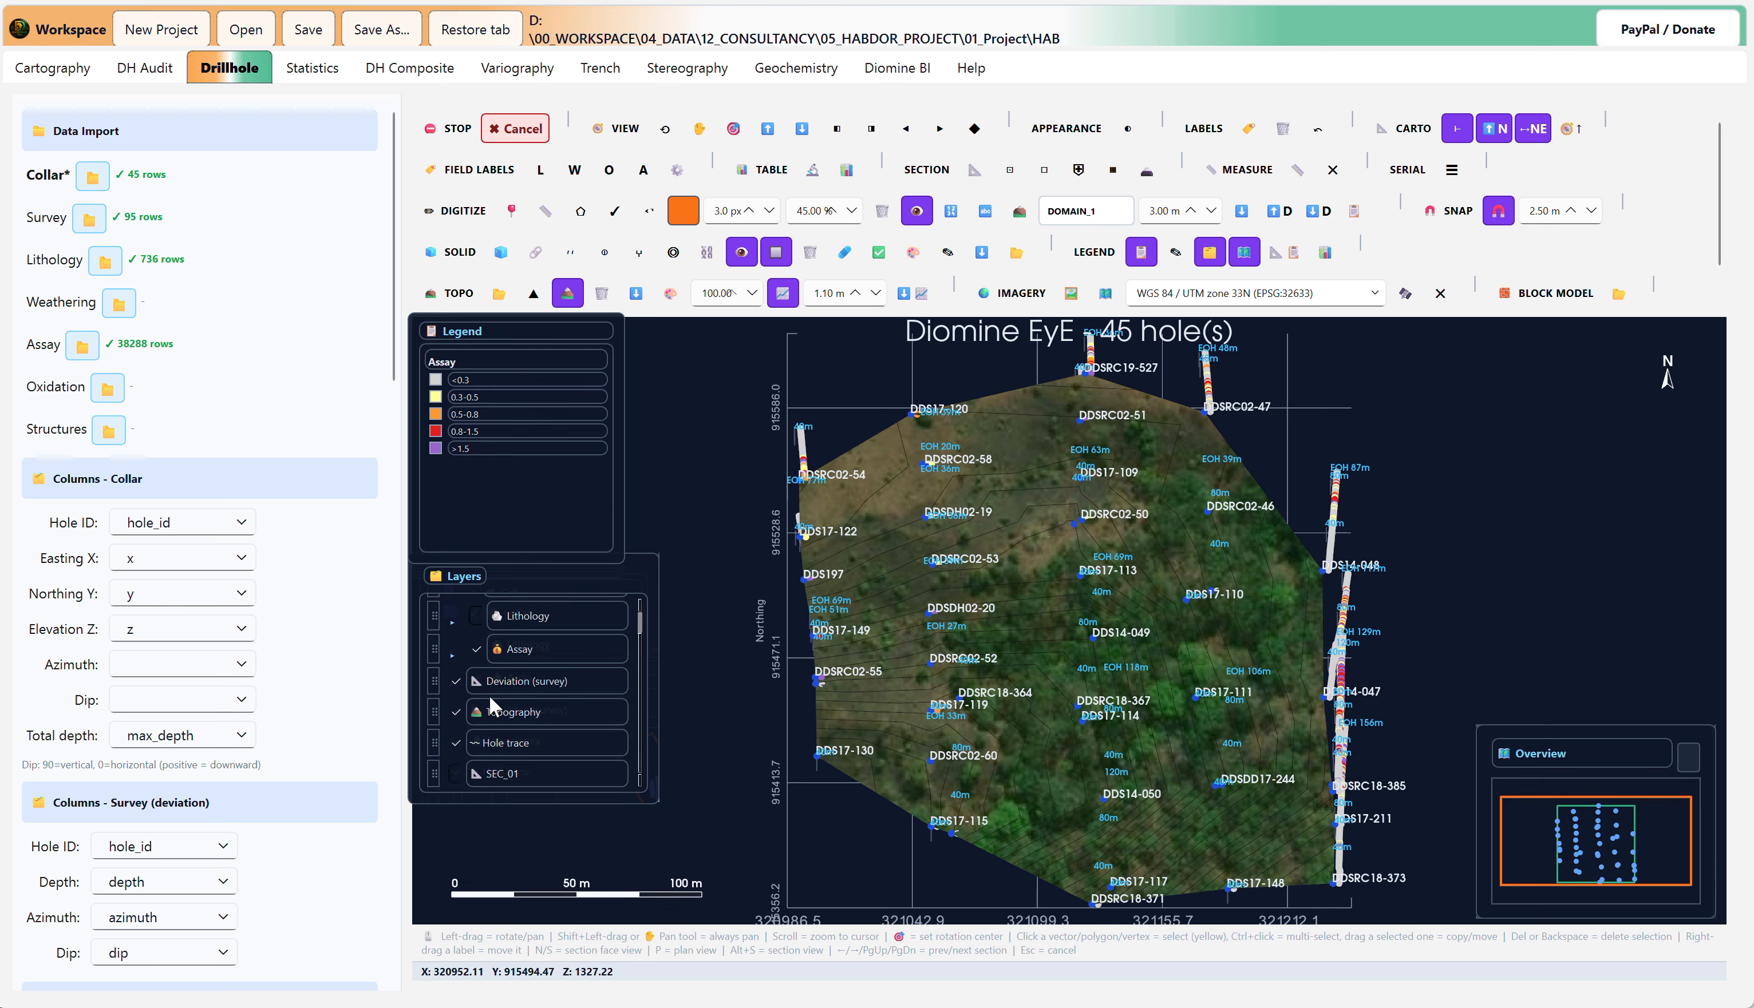
click(502, 768)
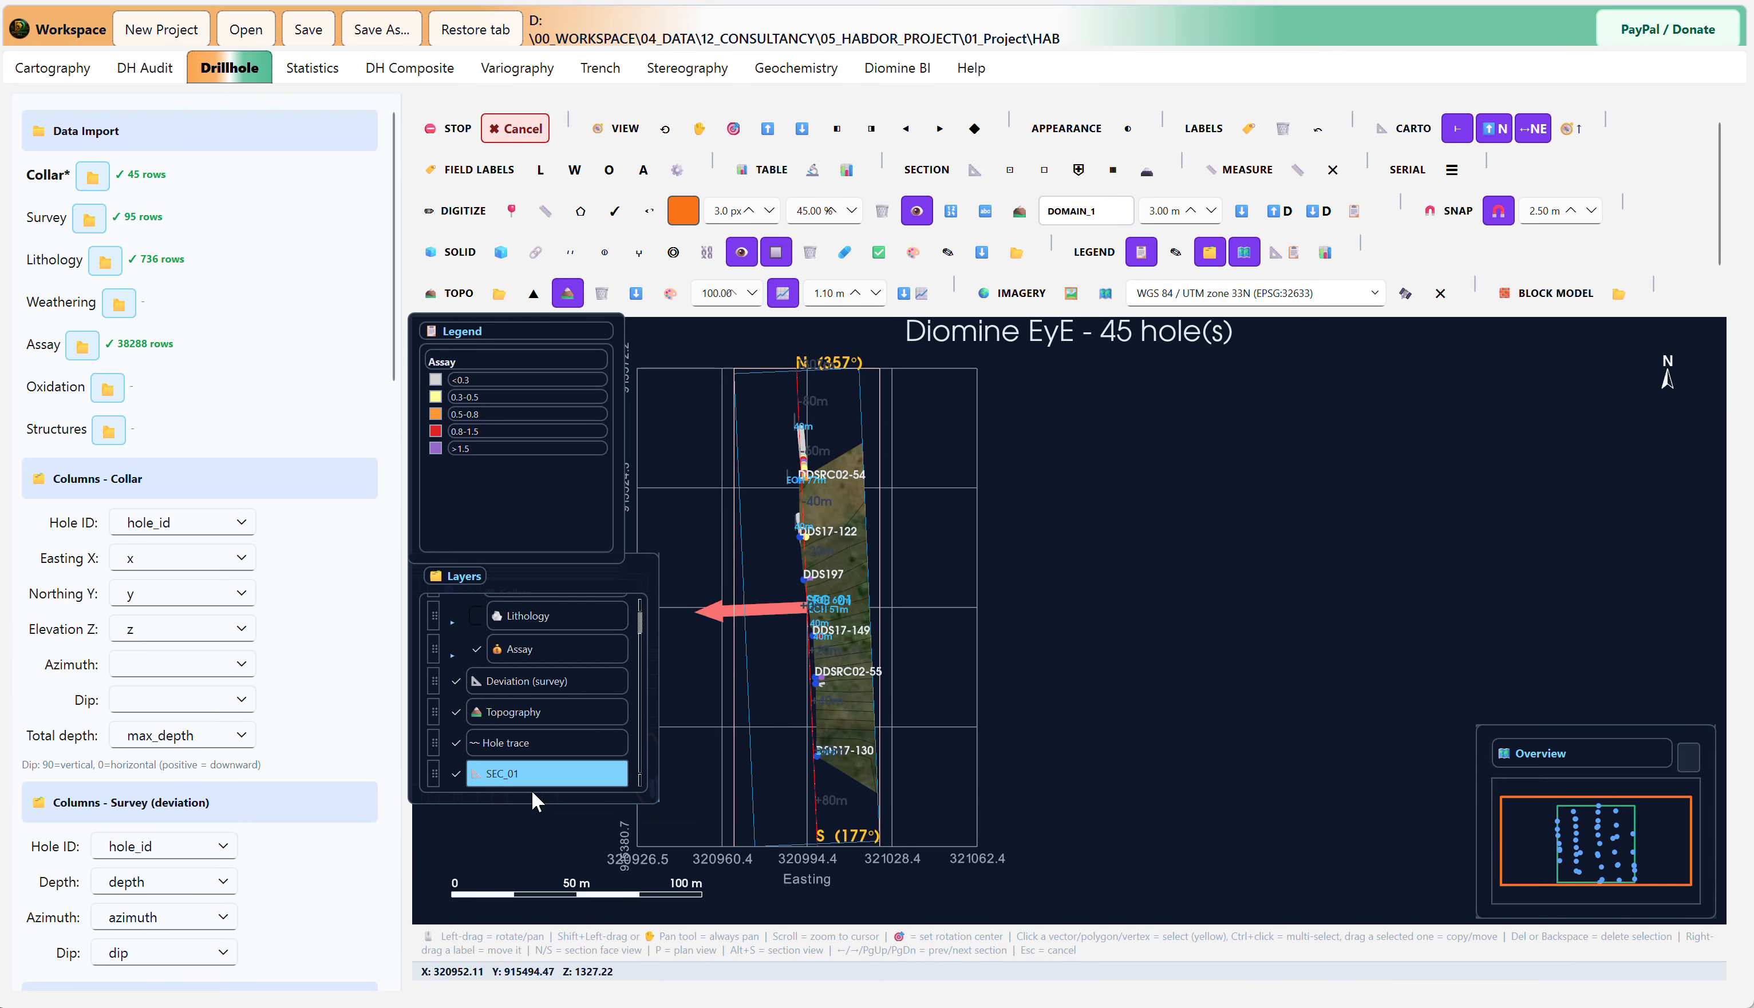
right_click(522, 772)
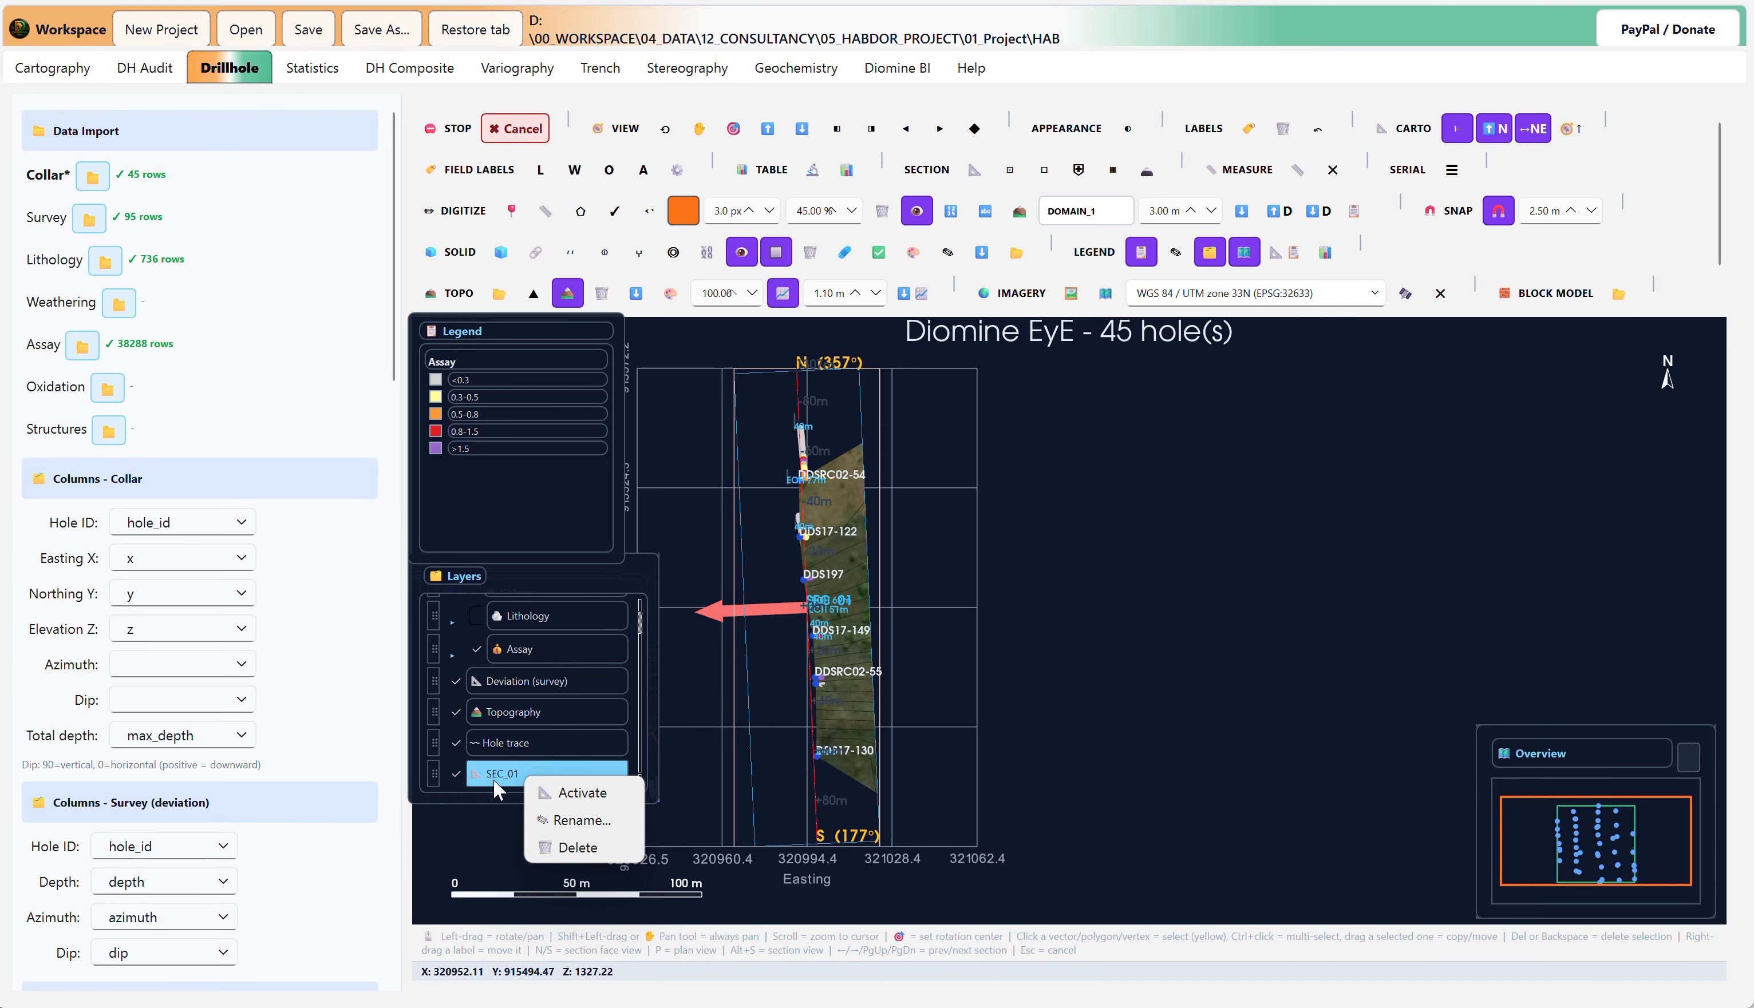
click(506, 770)
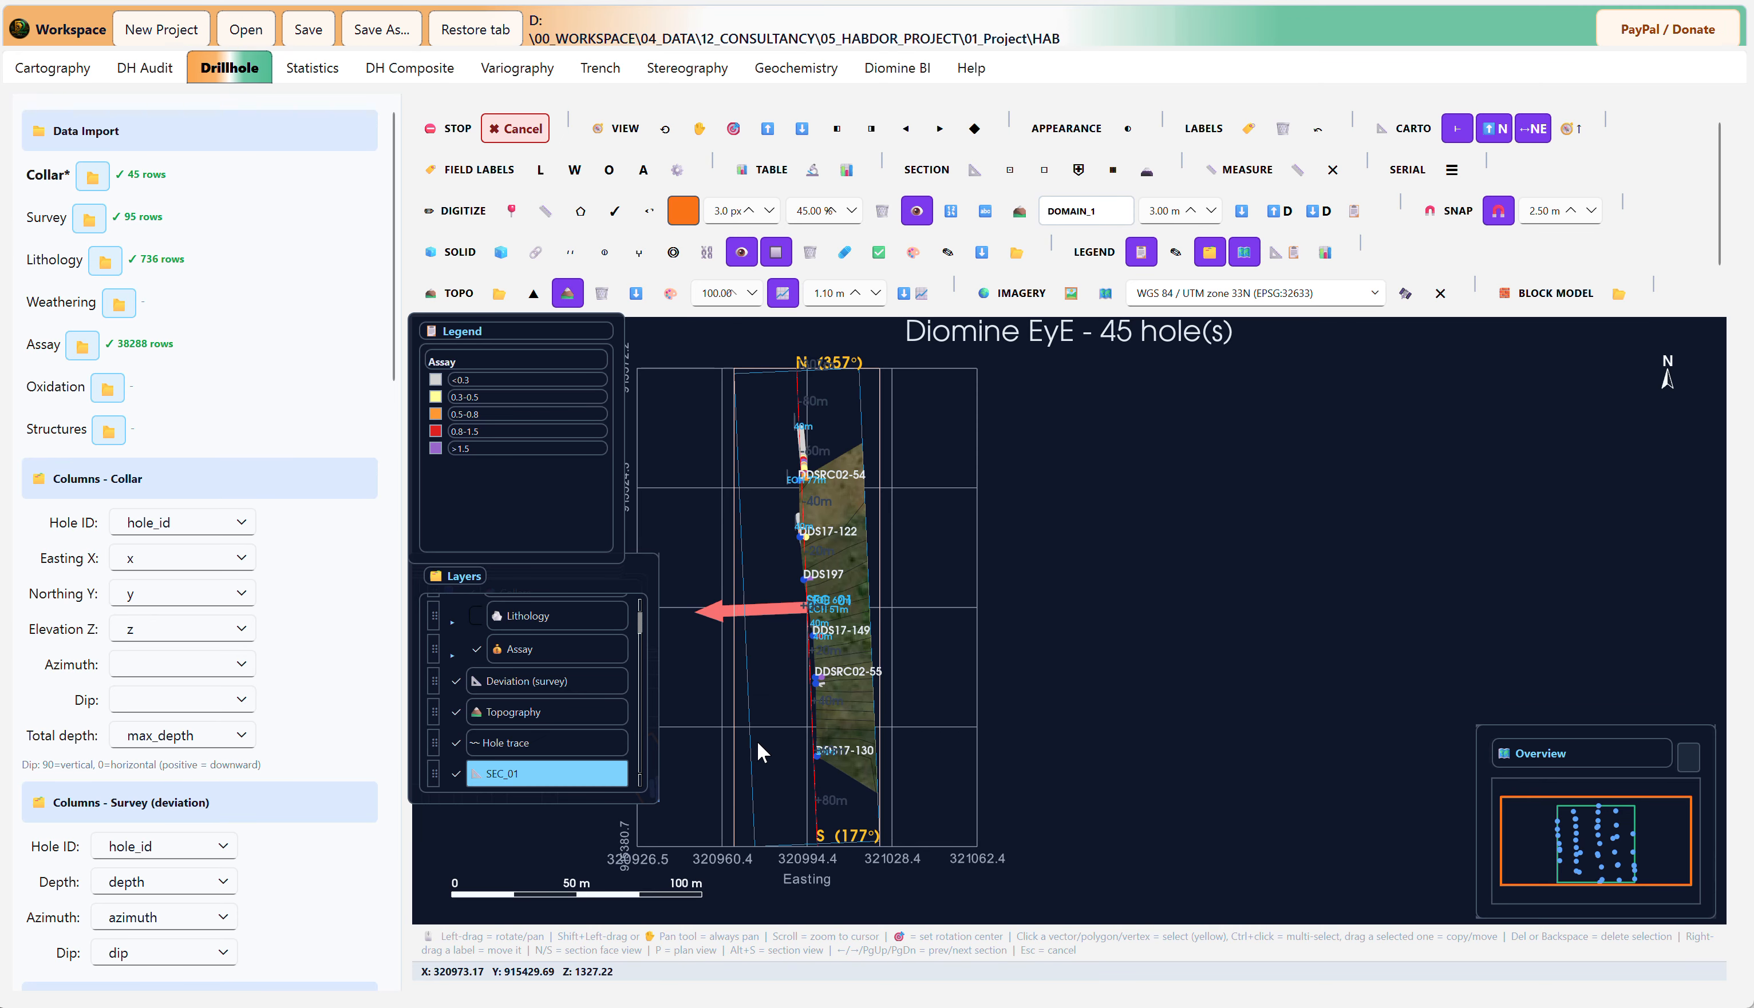
Step: Show section SEC_01 face-on and inspect the assay-coloured drillholes beneath the topography line
double_click(533, 775)
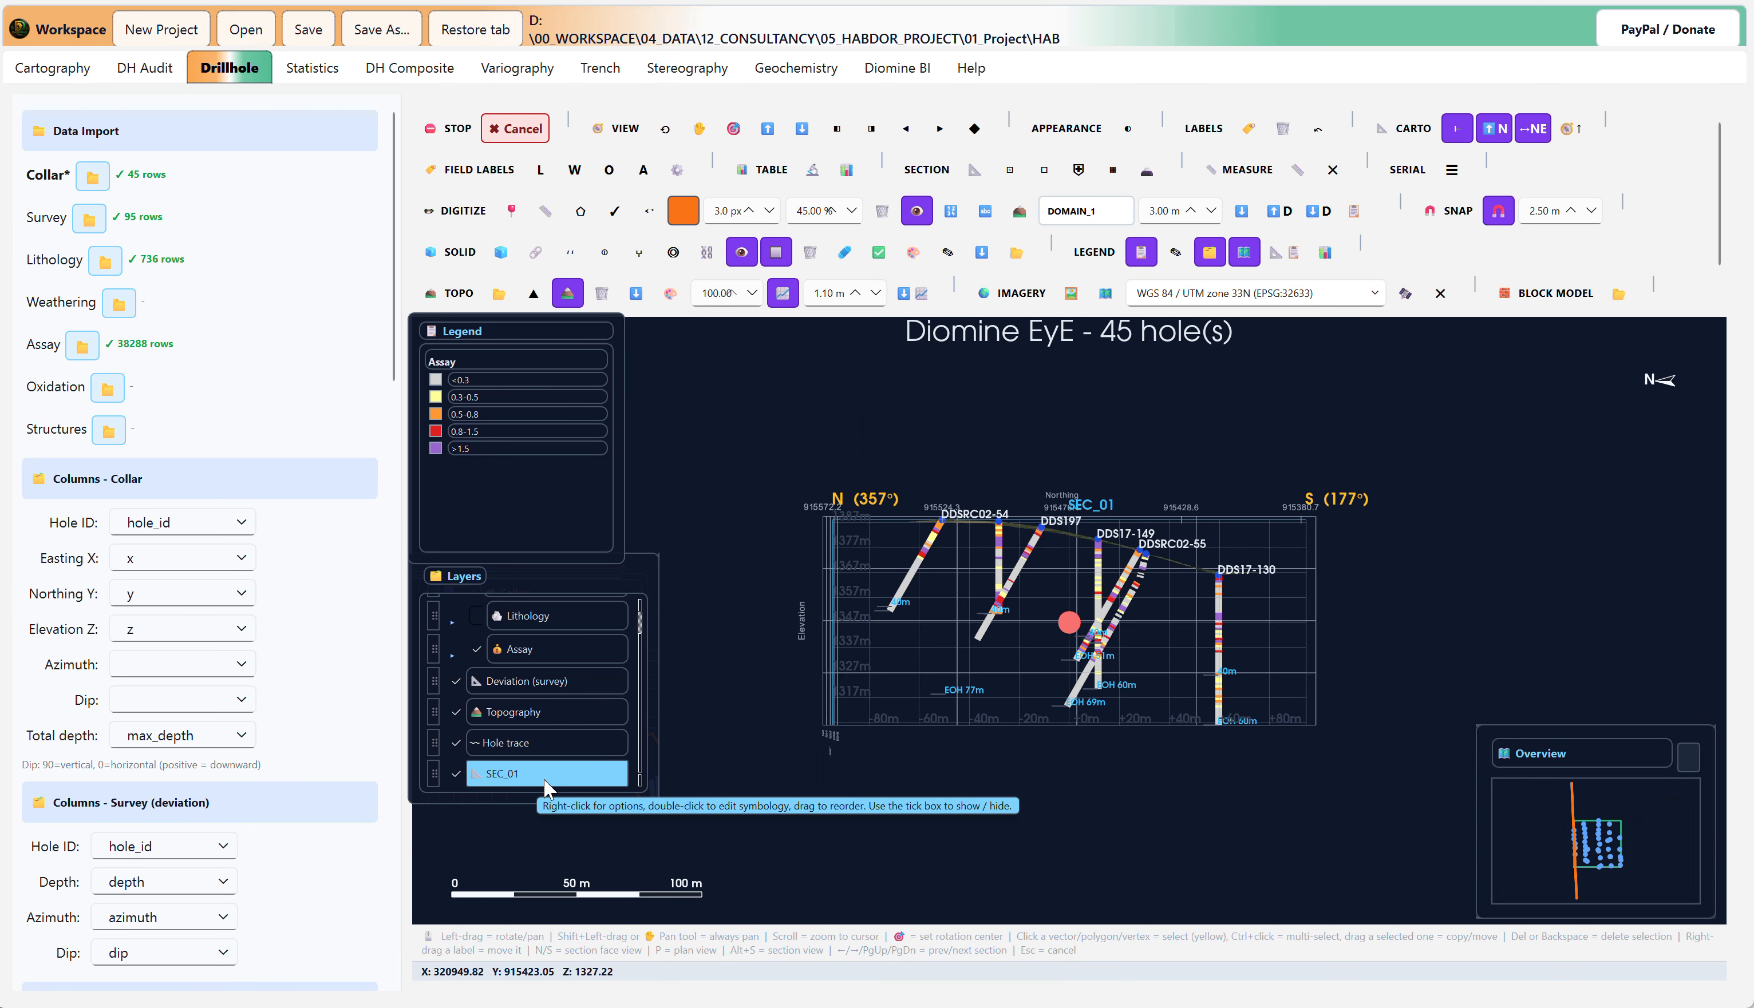
scroll(1041, 519, up, 5)
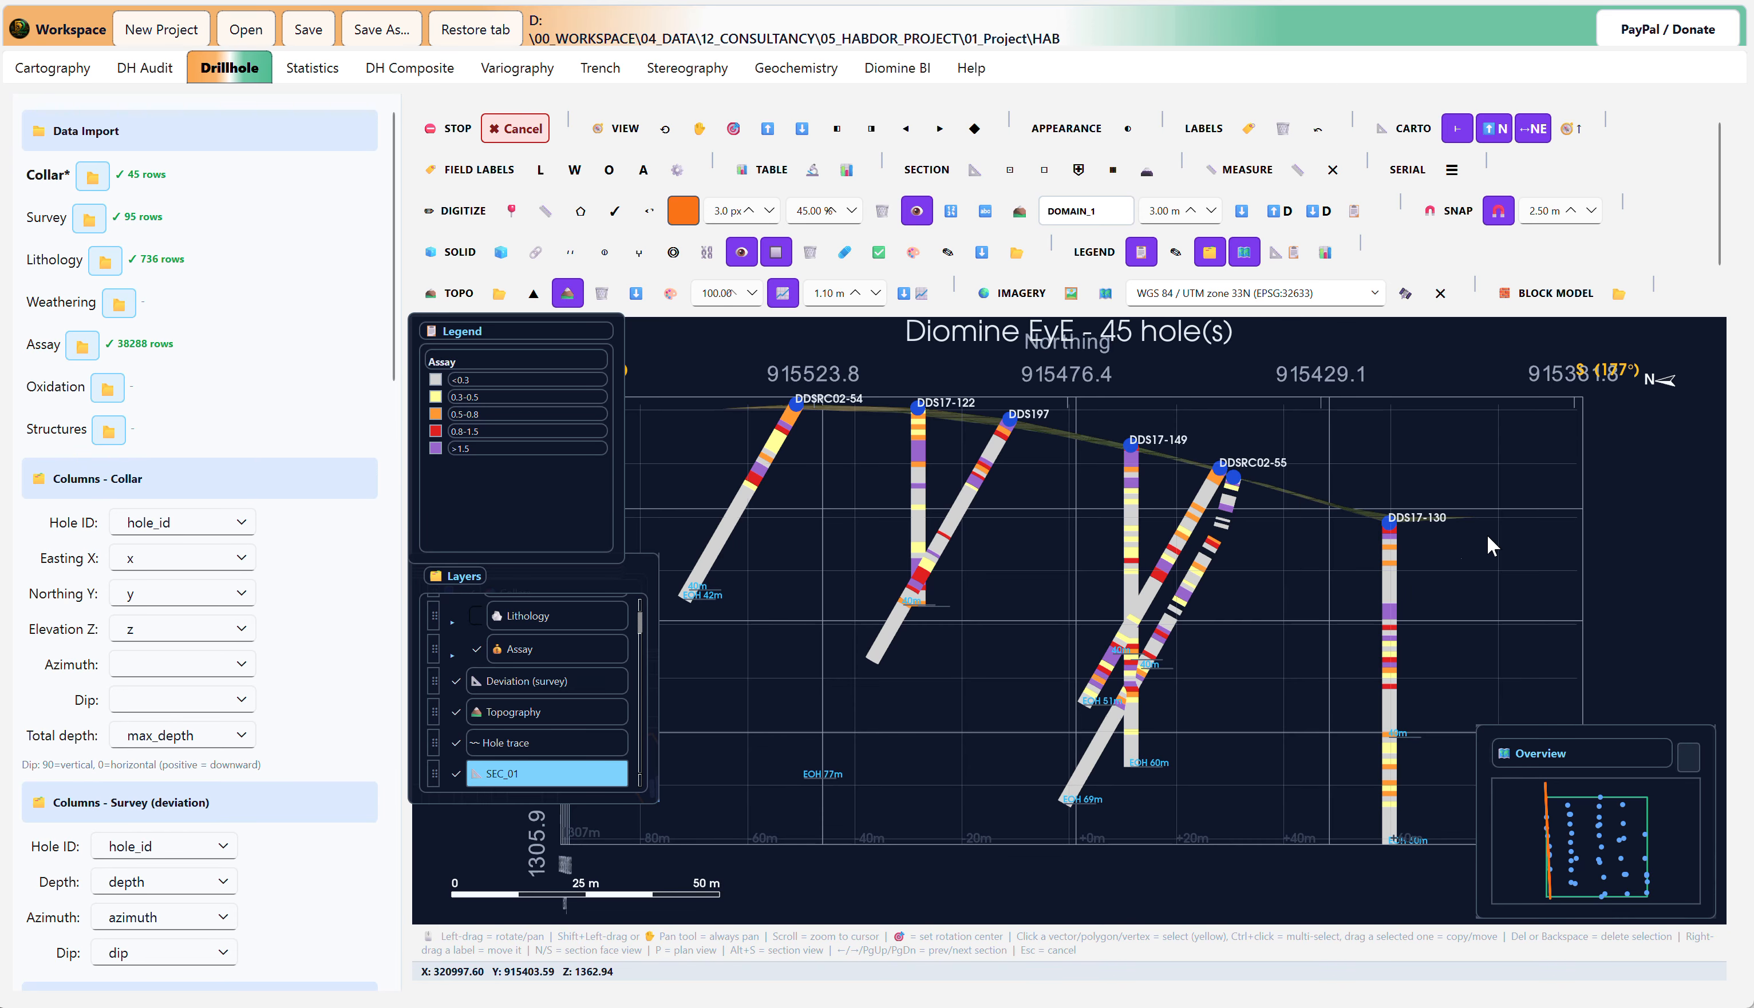
scroll(1418, 549, down, 5)
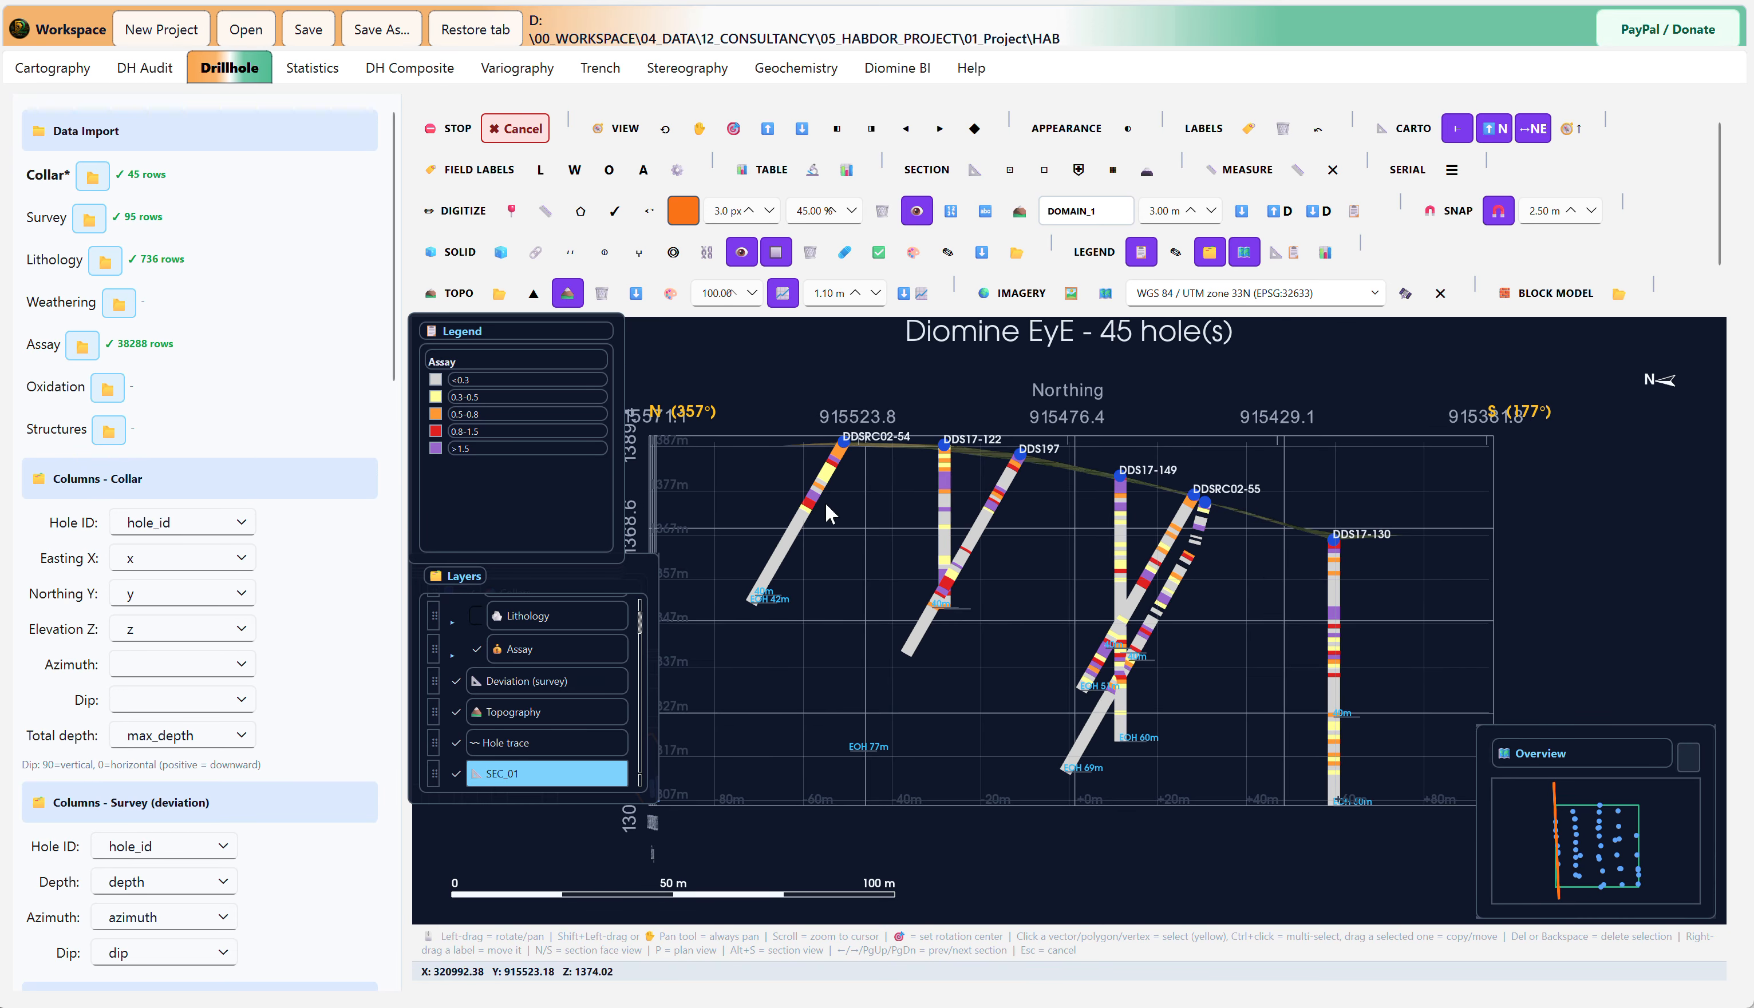